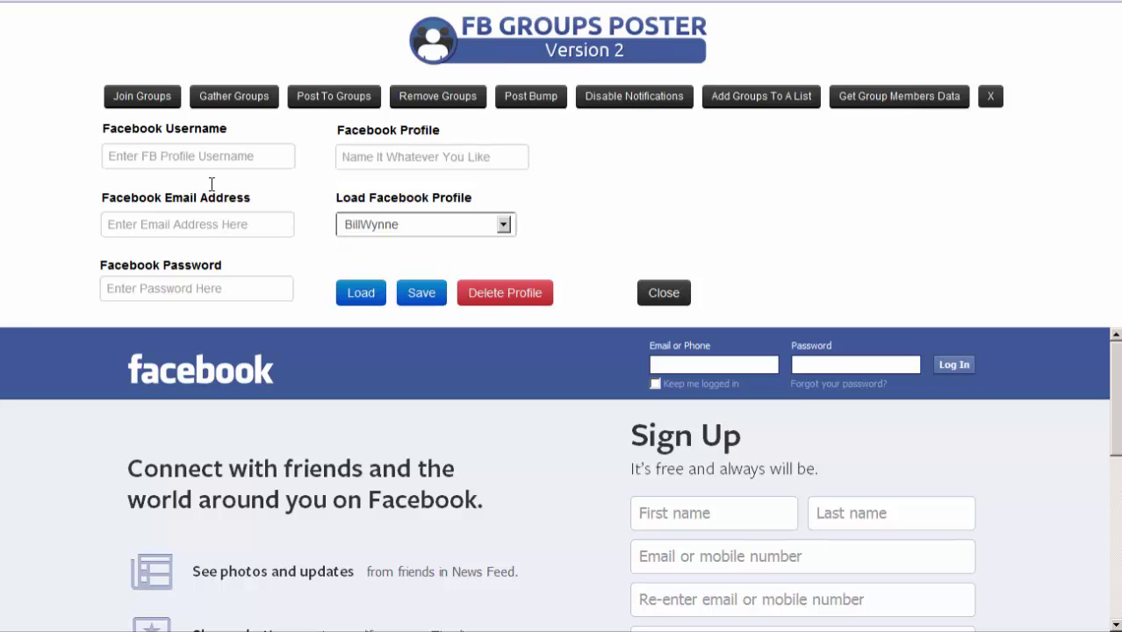
Step: Load the first saved Facebook profile so its login details fill the profile form
left_click(400, 225)
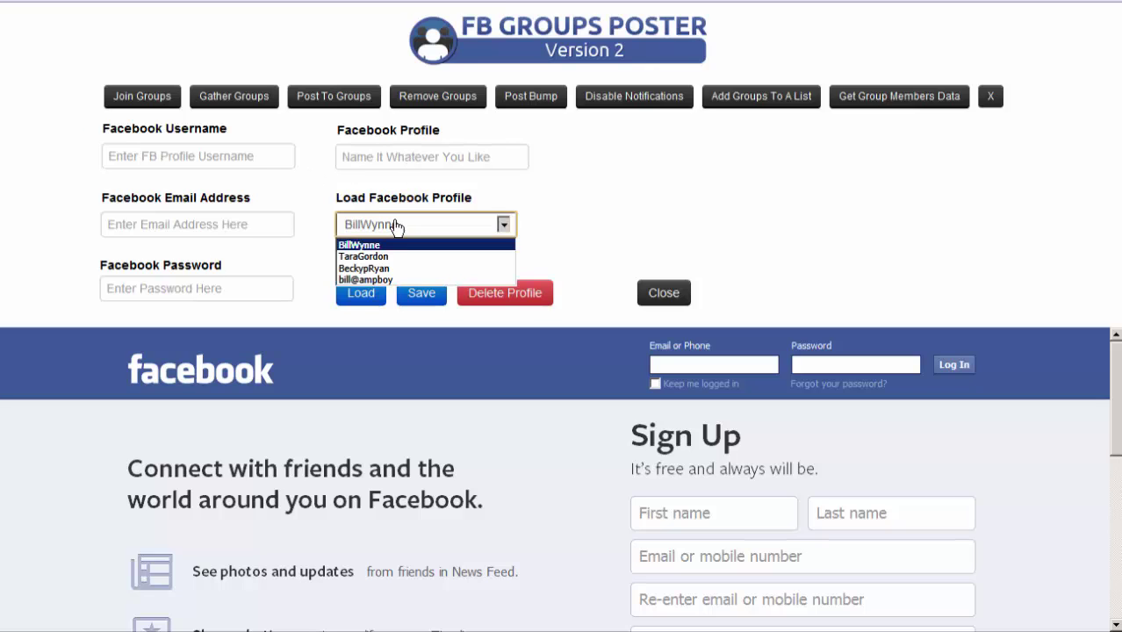
left_click(431, 245)
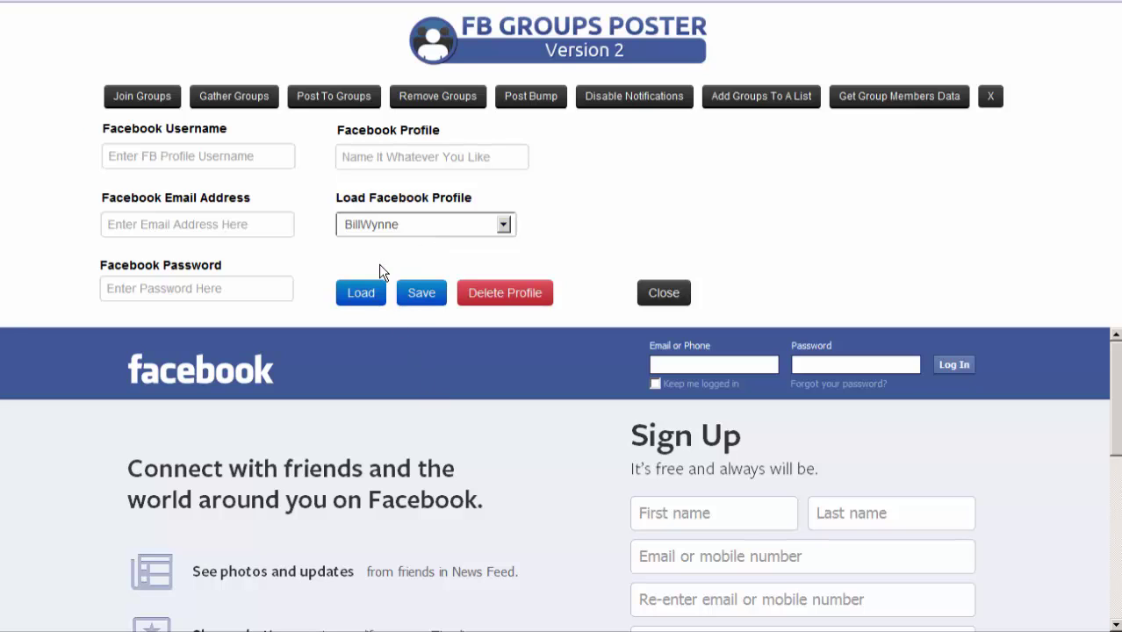
left_click(362, 295)
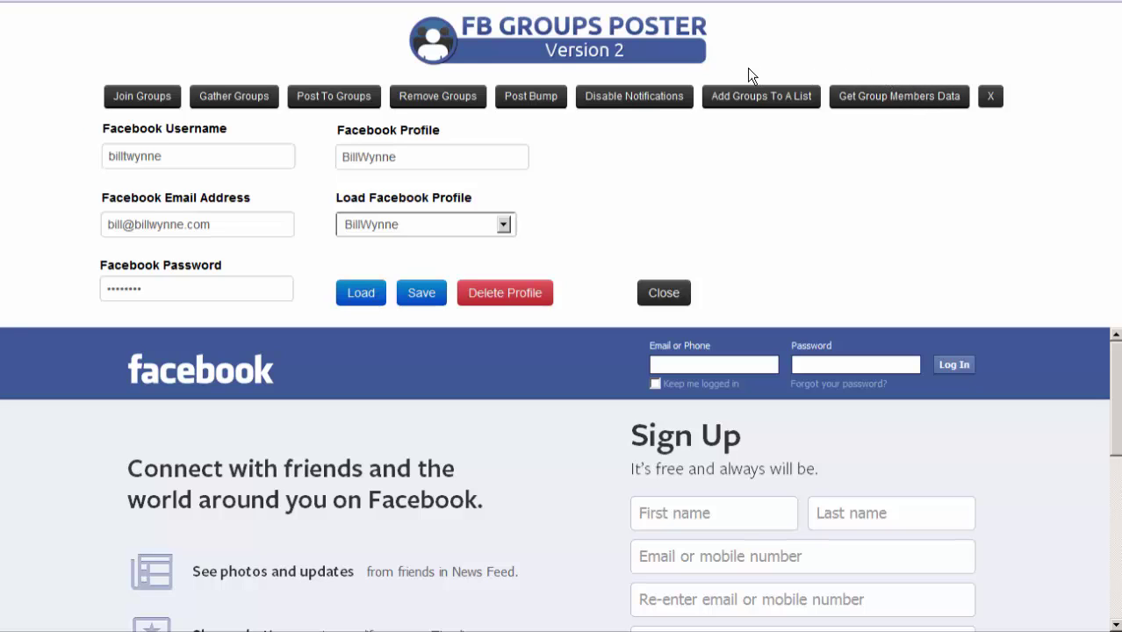
Step: Set up group gathering for Open Groups with 64 as the number of groups to gather
left_click(235, 102)
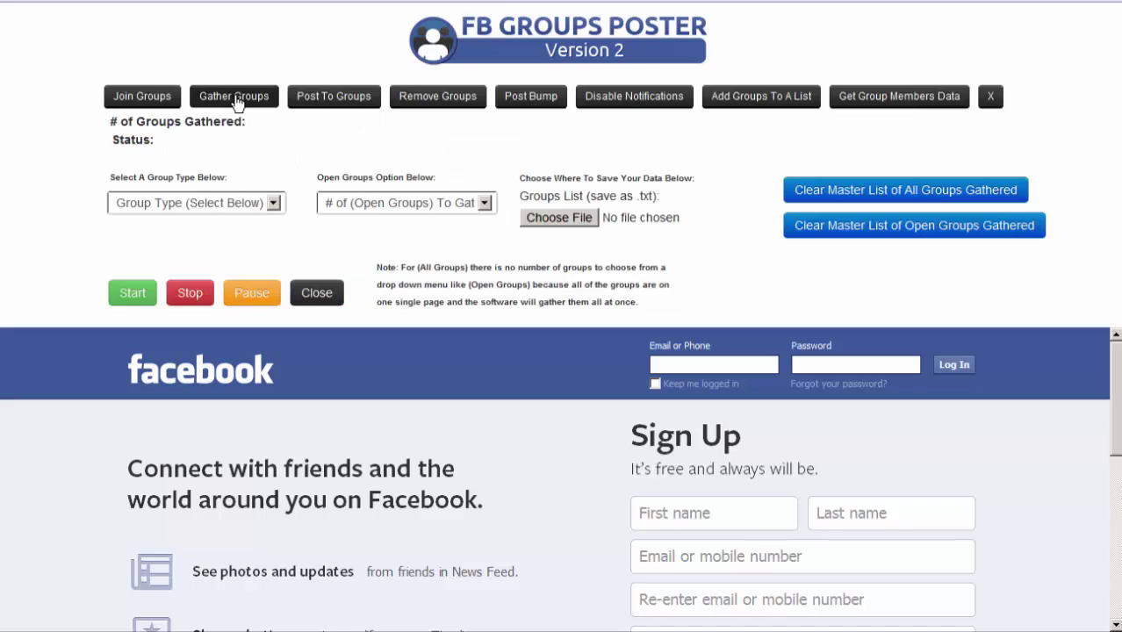
left_click(203, 203)
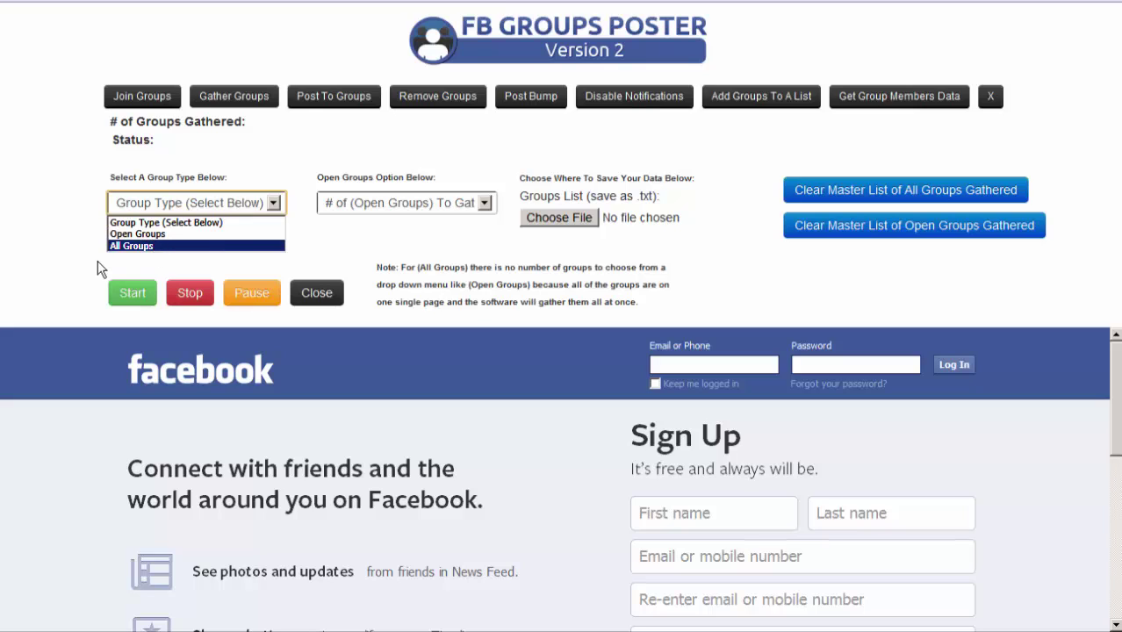
key("Return")
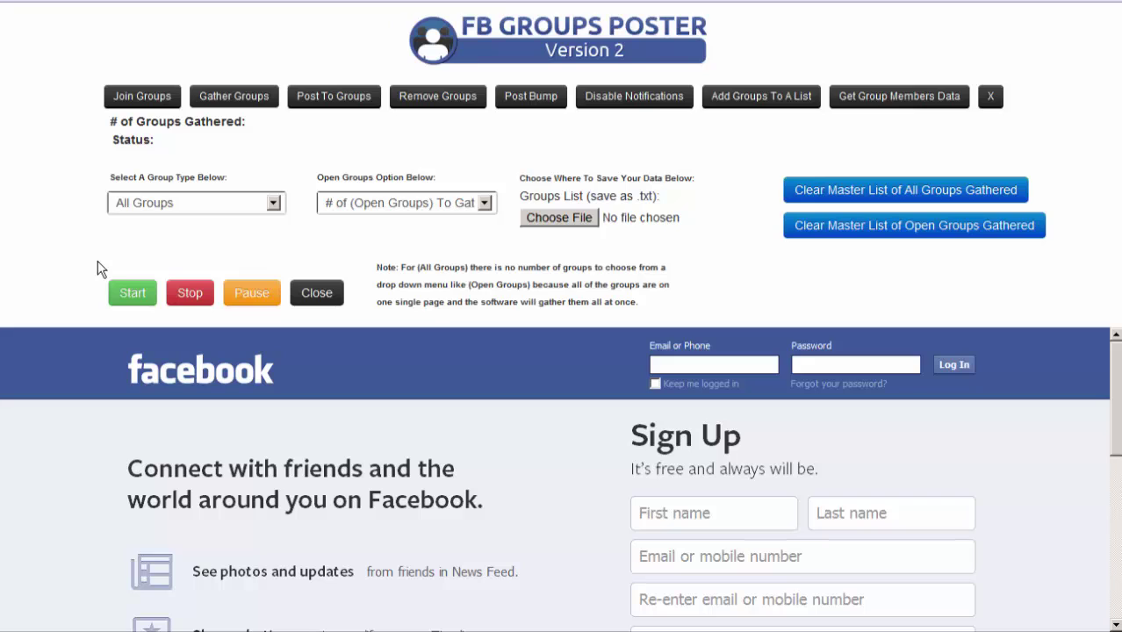
left_click(143, 203)
left_click(139, 231)
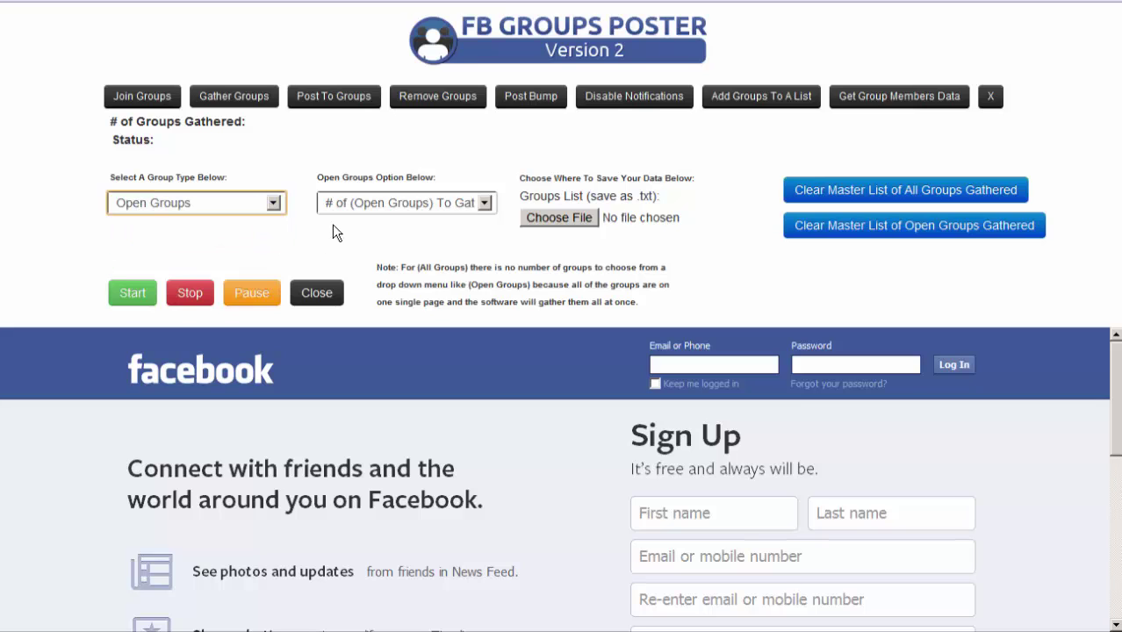
left_click(358, 204)
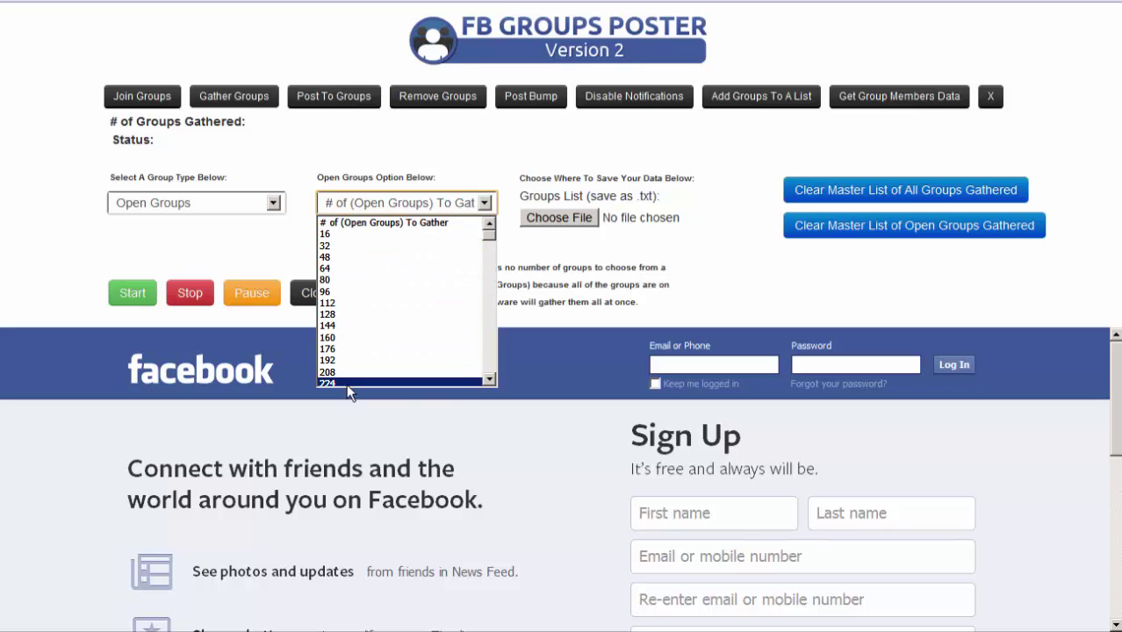
left_click(711, 278)
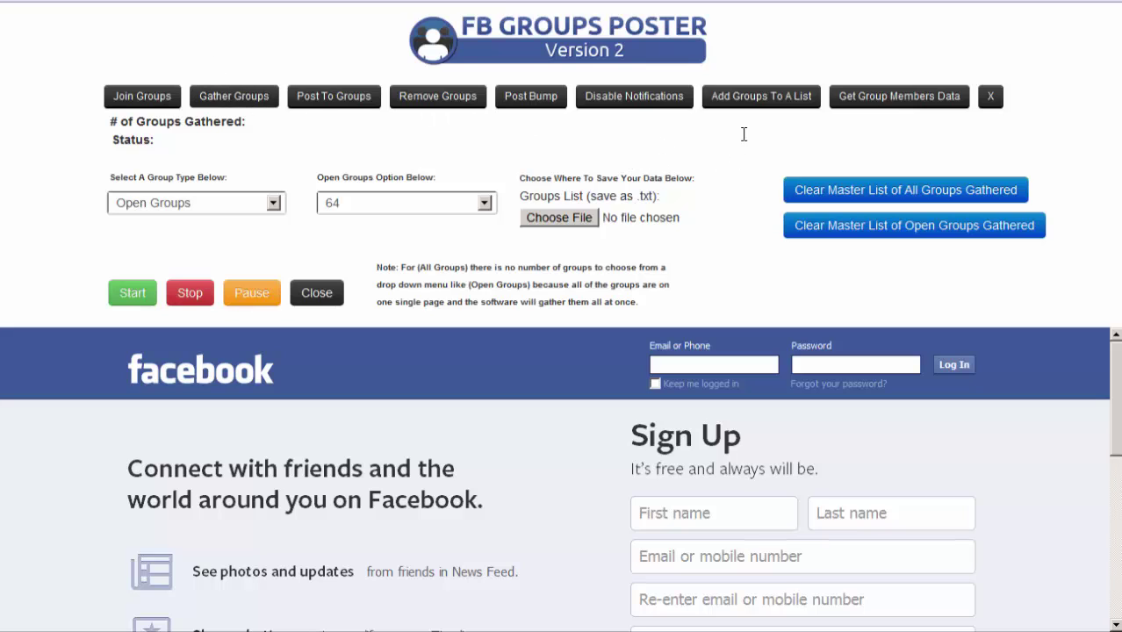
Step: Set up adding groups to a list for Open Groups, with search term "solar" and Average gathering speed
left_click(757, 100)
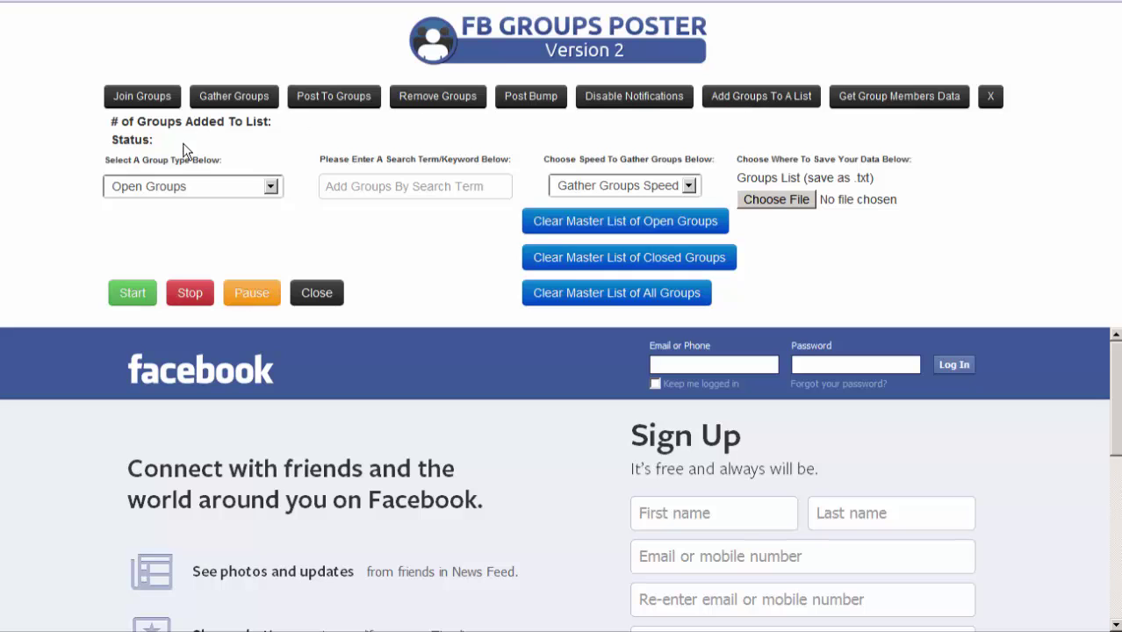
left_click(158, 191)
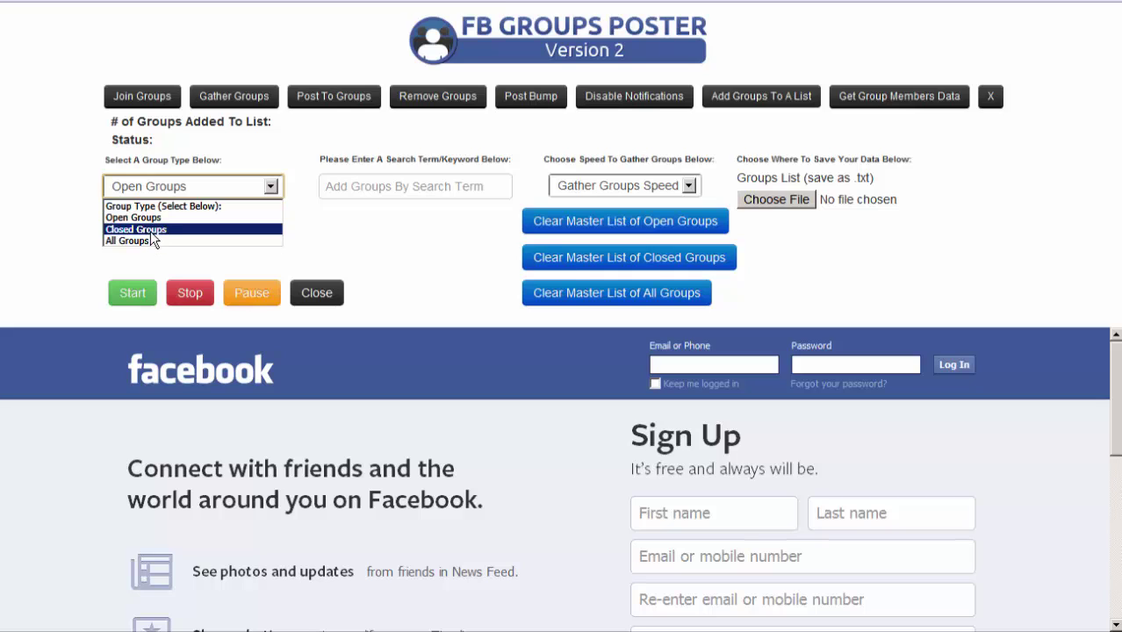
left_click(124, 217)
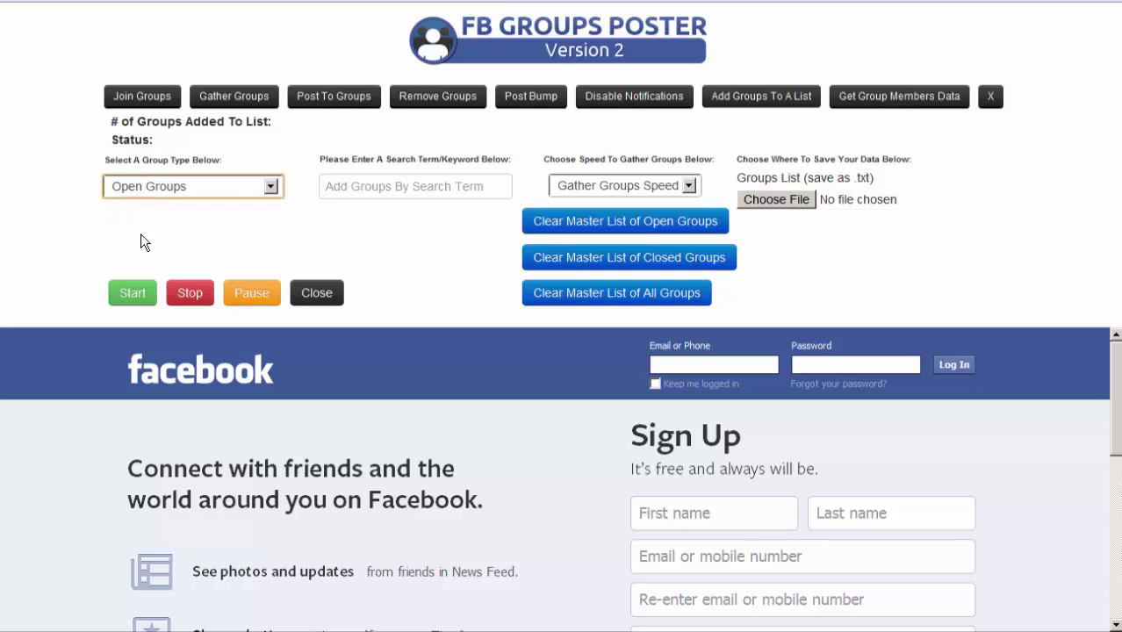
left_click(363, 185)
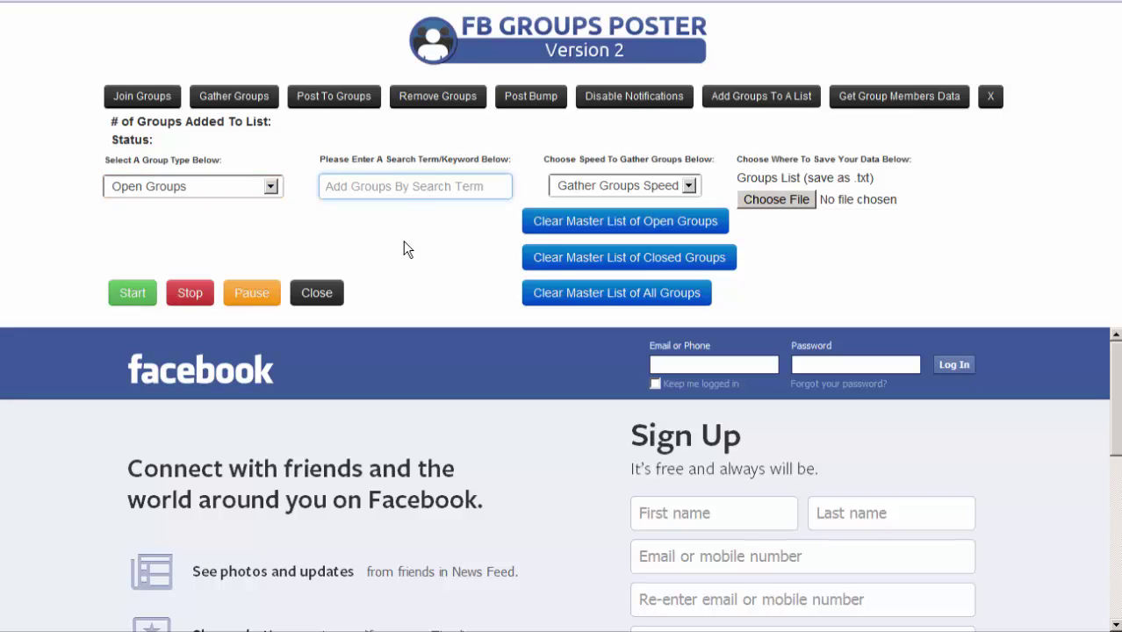
type("solar")
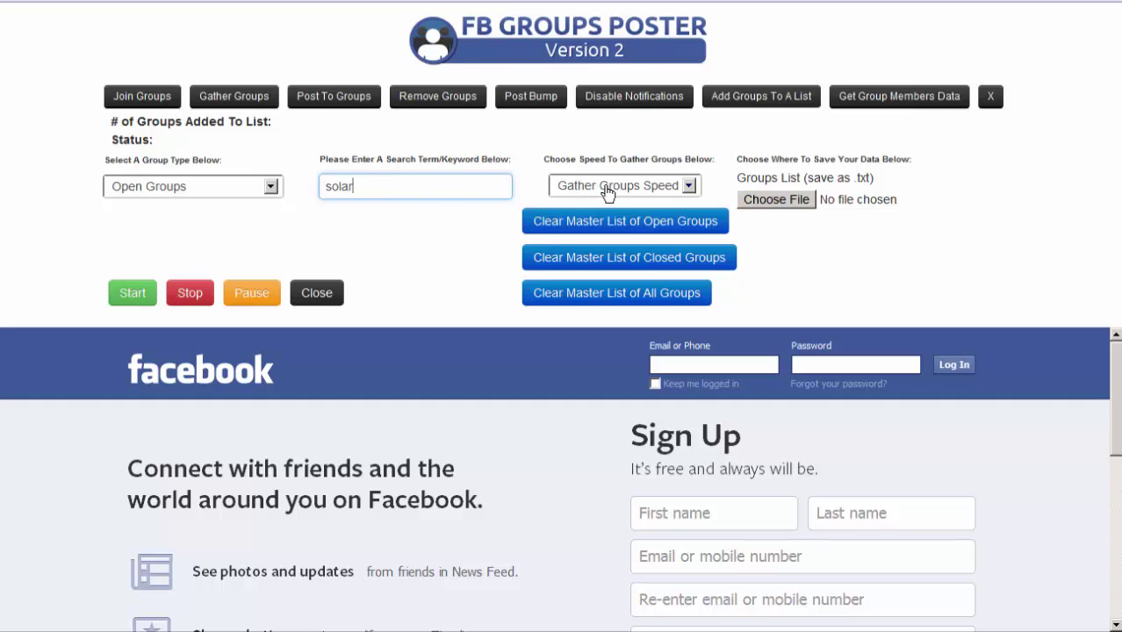
left_click(685, 187)
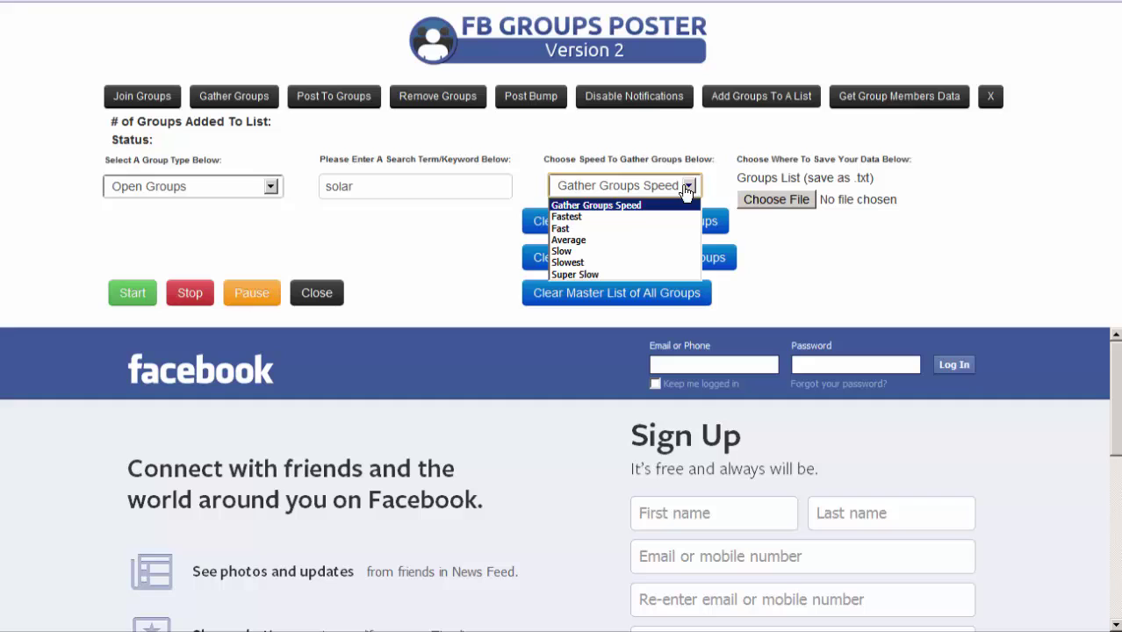
left_click(595, 240)
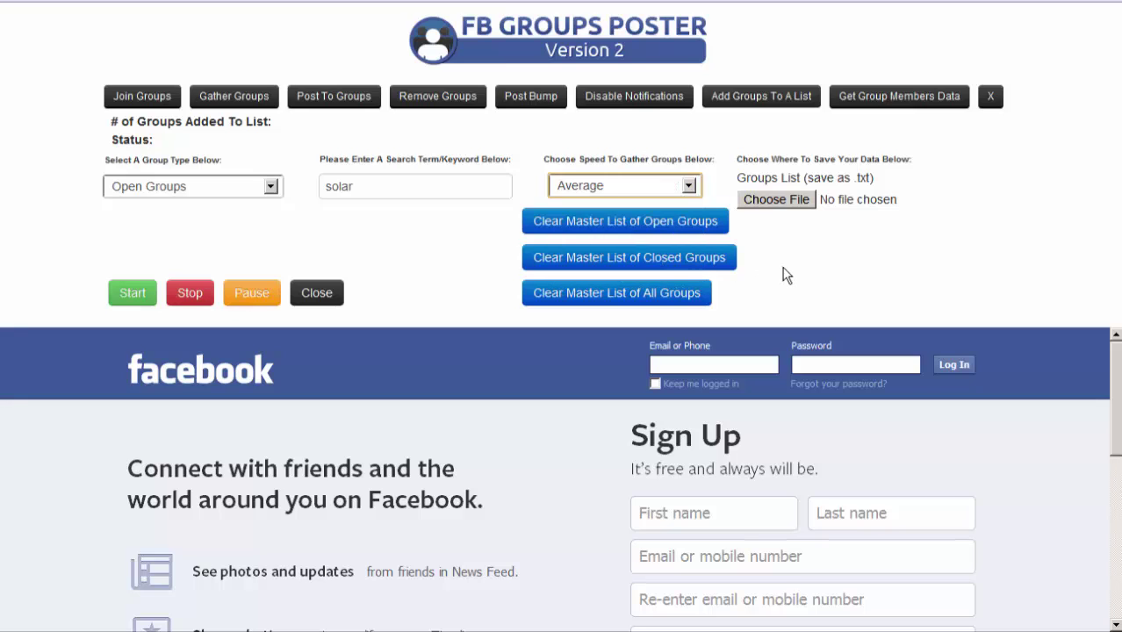
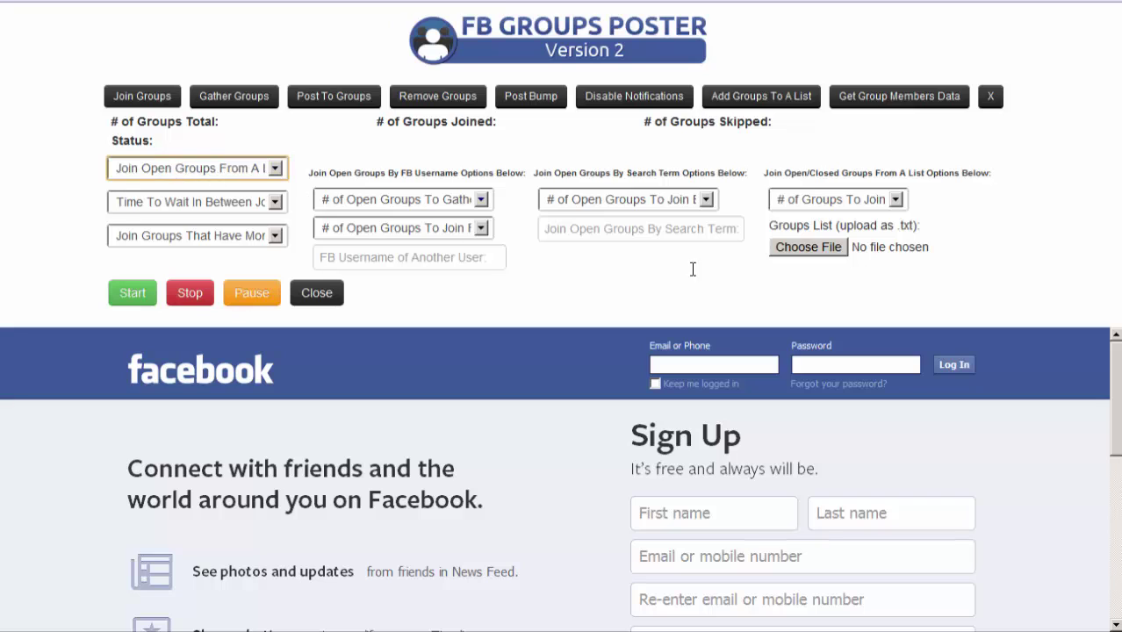
Step: Set the wait between joining groups to 10 Minutes To 15 Minutes and the minimum member threshold to 5
left_click(176, 204)
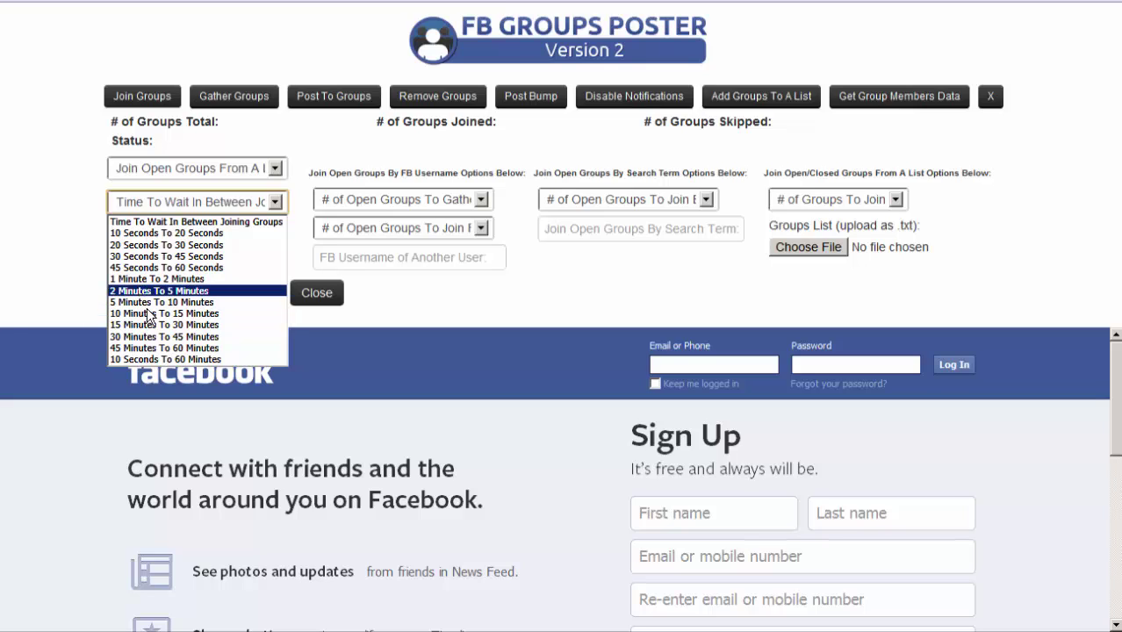
left_click(150, 312)
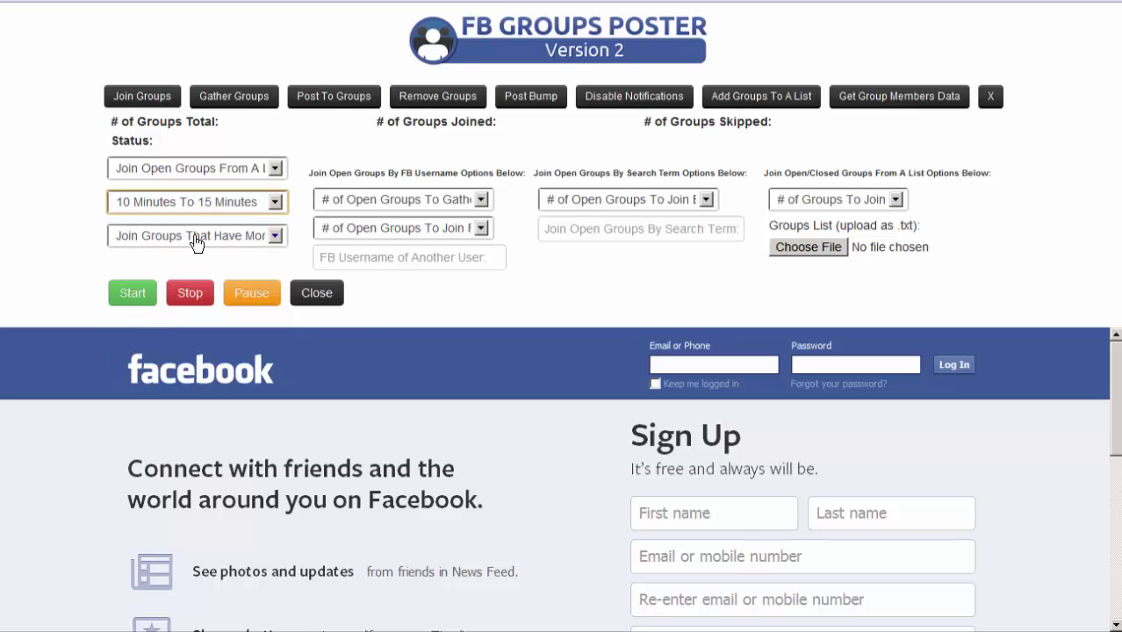
left_click(145, 237)
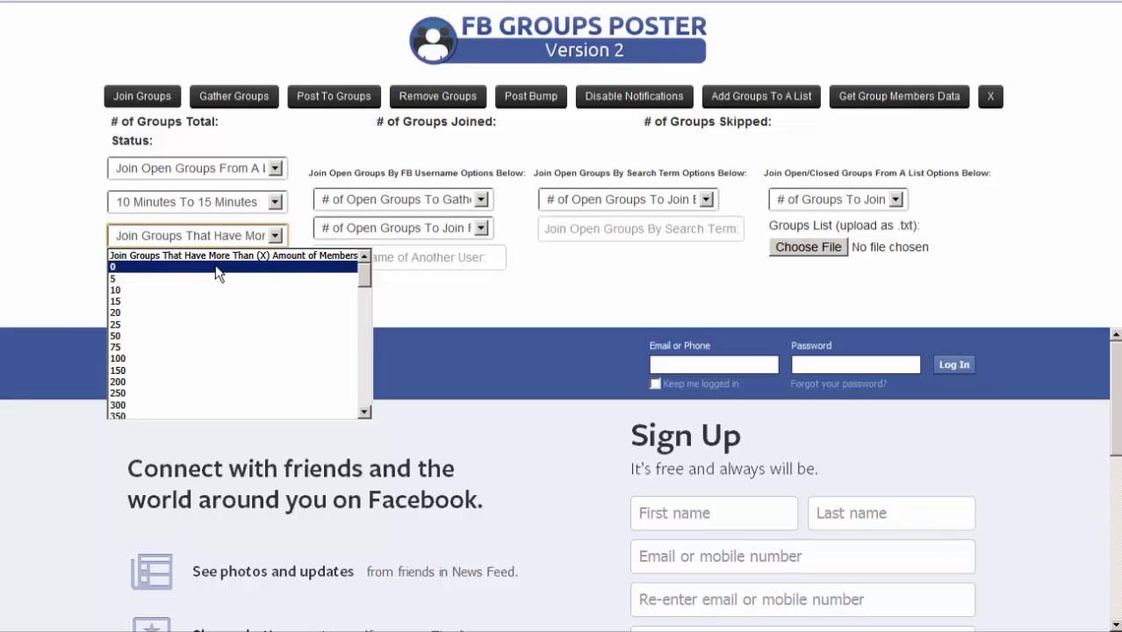
scroll(156, 363, "down", 5)
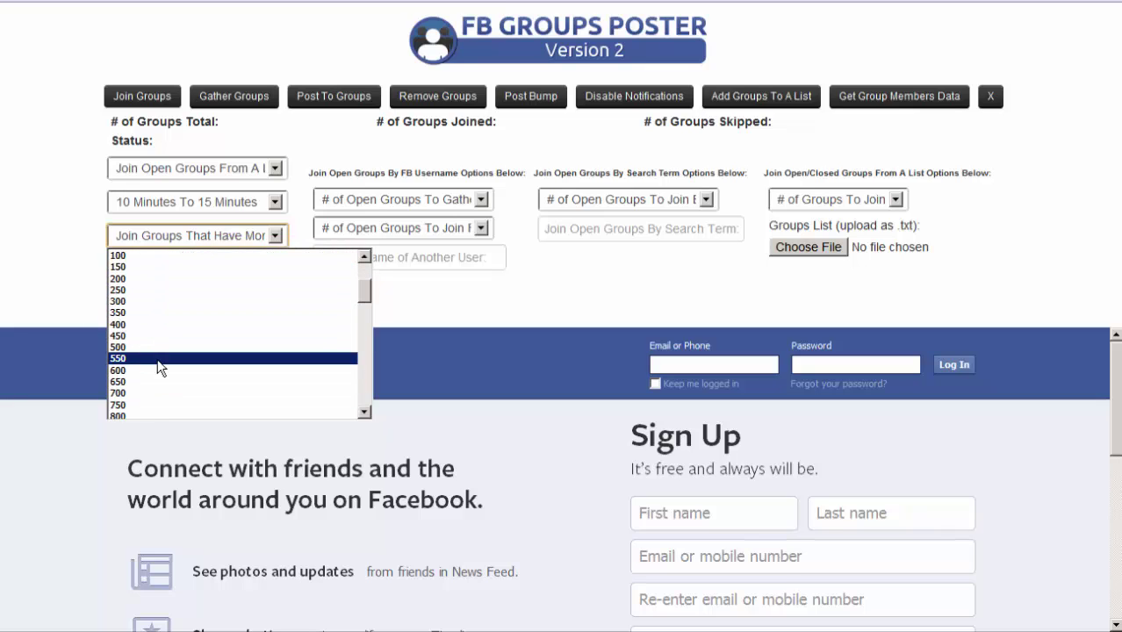
scroll(157, 360, "down", 2)
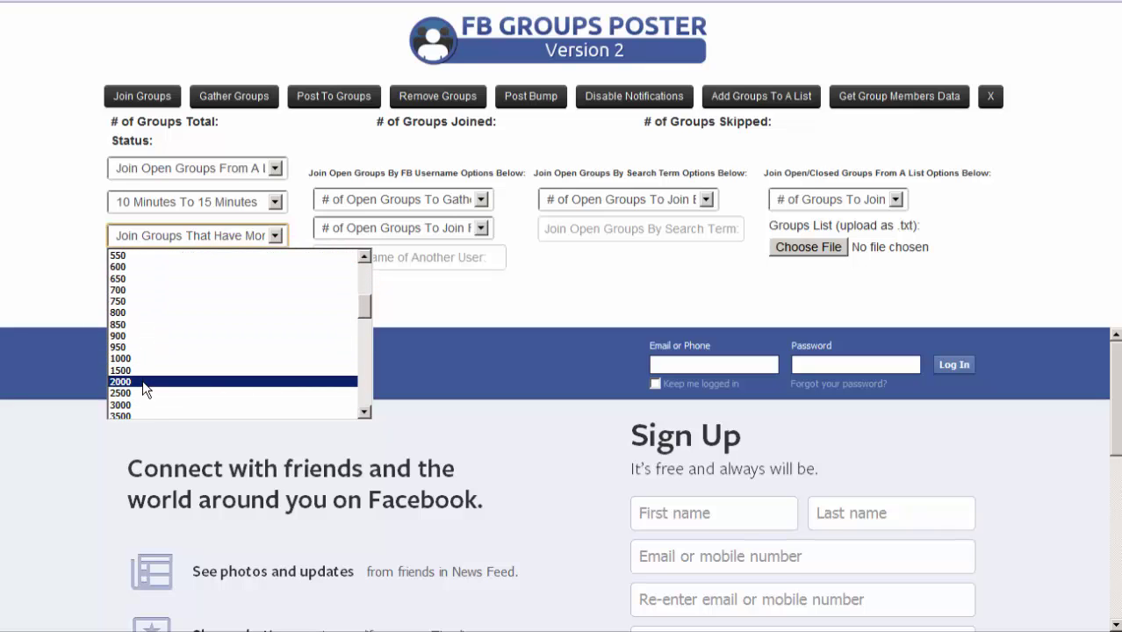
scroll(132, 360, "up", 7)
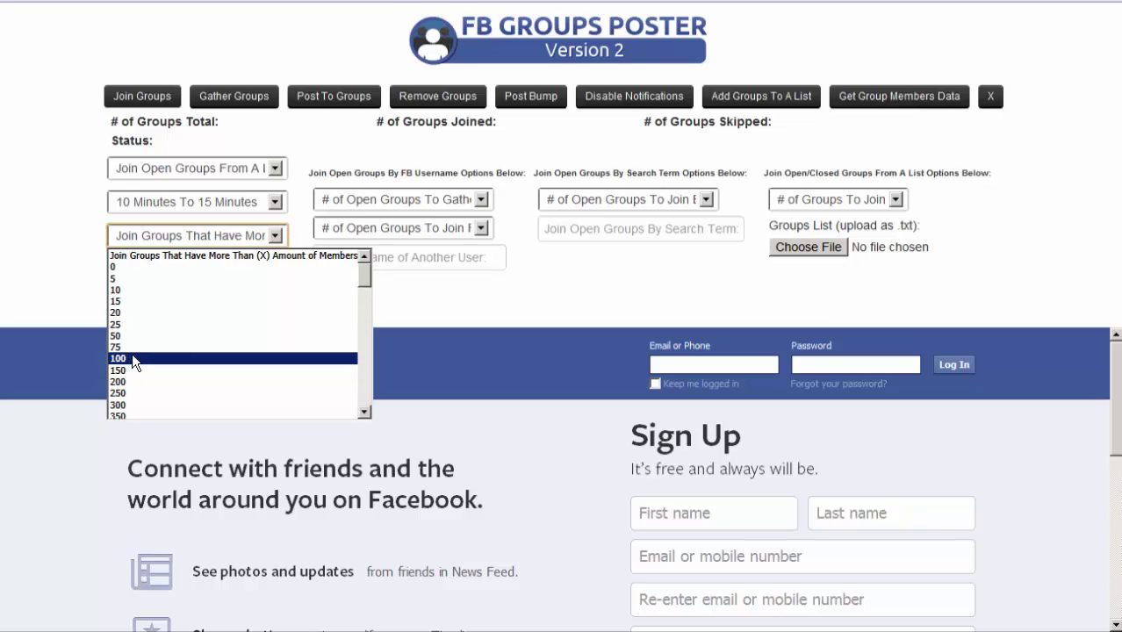
left_click(121, 266)
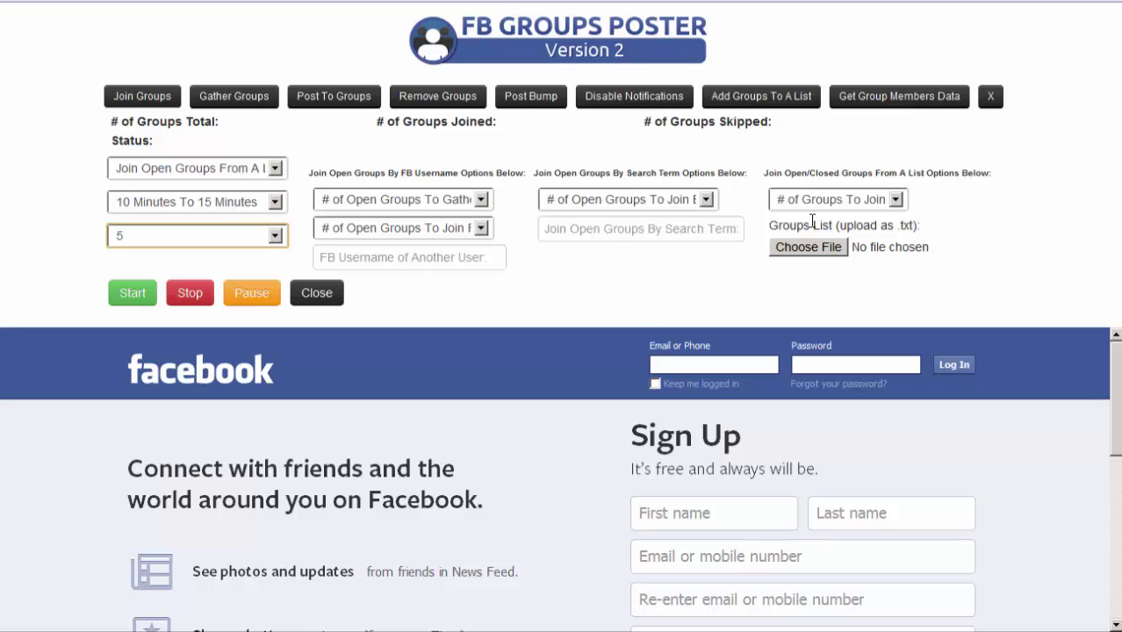
Step: Set the number of groups to join from a list to 420
left_click(854, 200)
scroll(830, 272, "down", 20)
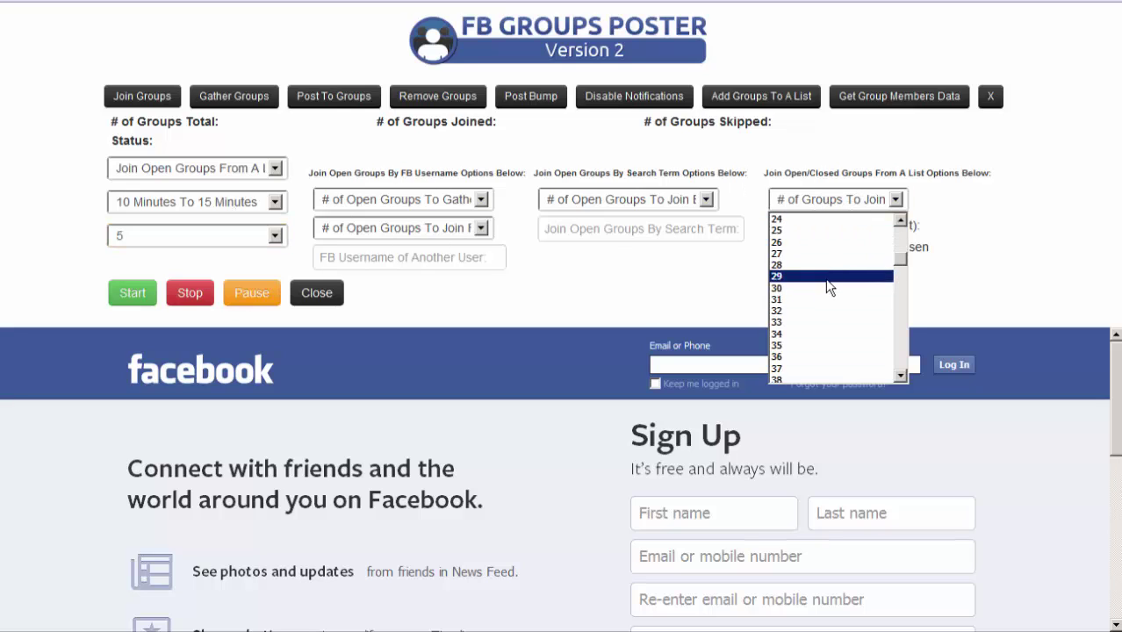
left_click(819, 329)
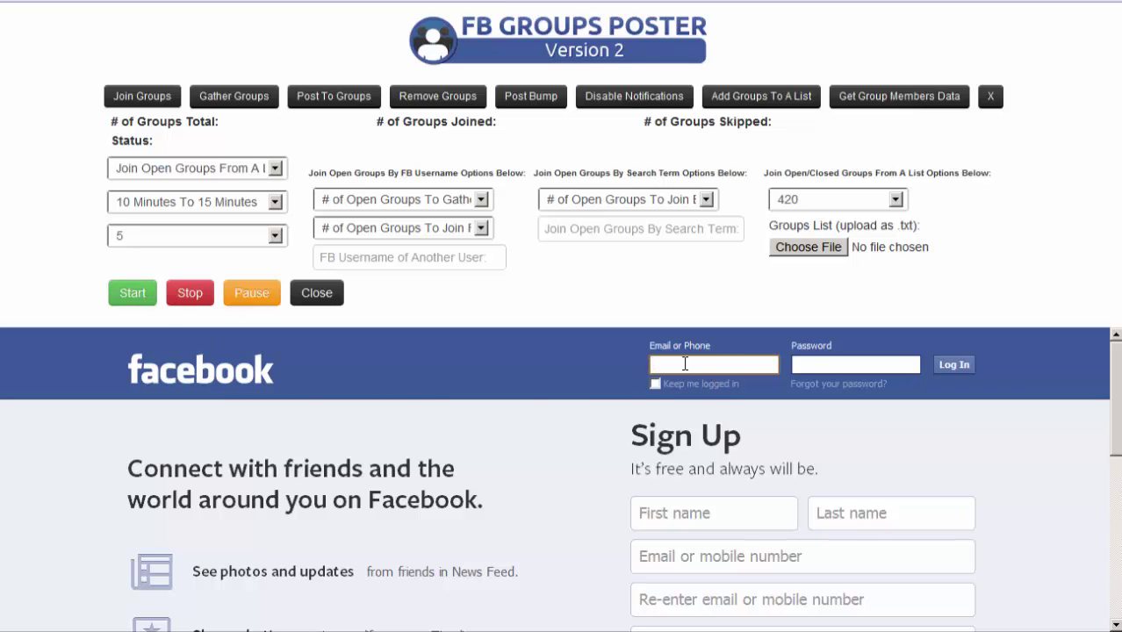
left_click(798, 363)
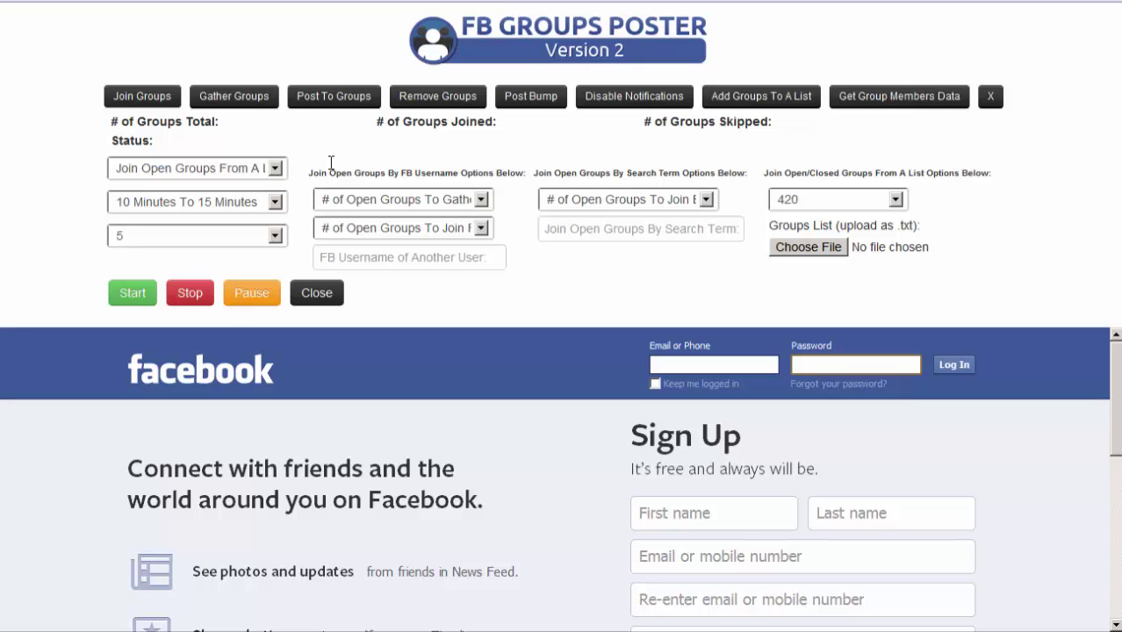
Step: Set up posting to groups with 45 ads to post and a wait of 10 Minutes To 15 Minutes between posts
left_click(322, 104)
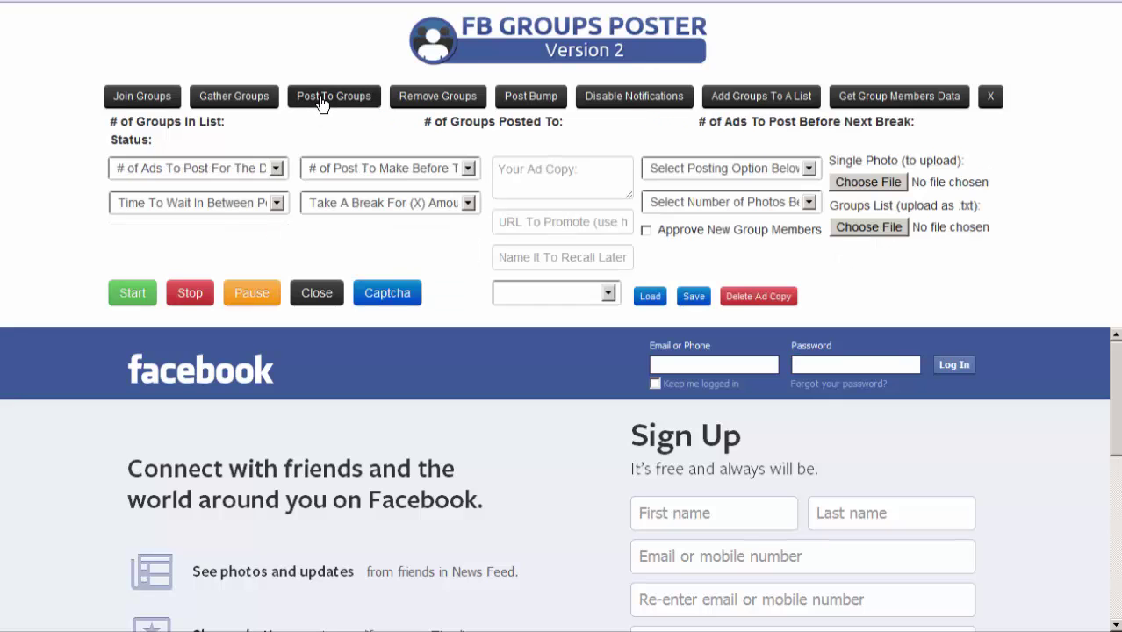
left_click(277, 169)
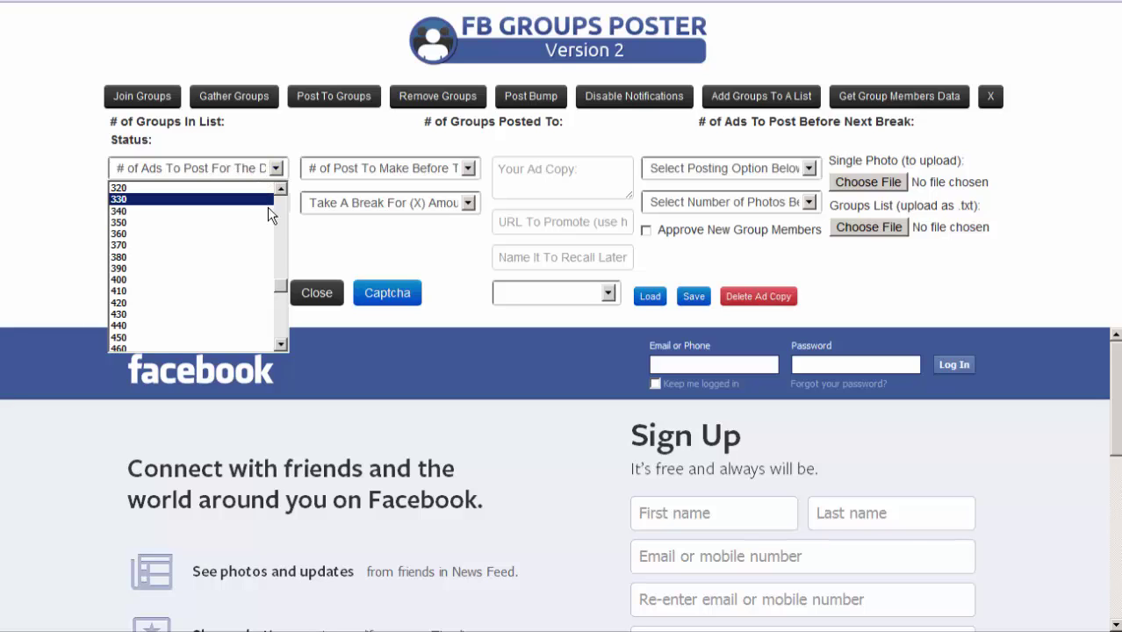
left_click_drag(279, 279, 281, 254)
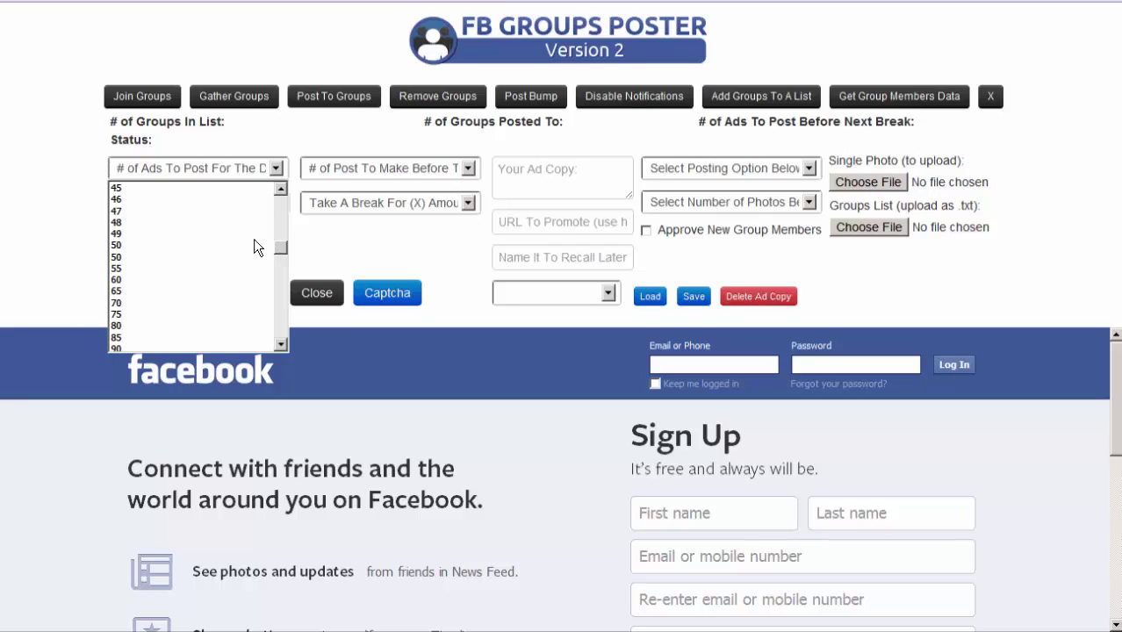
left_click(70, 224)
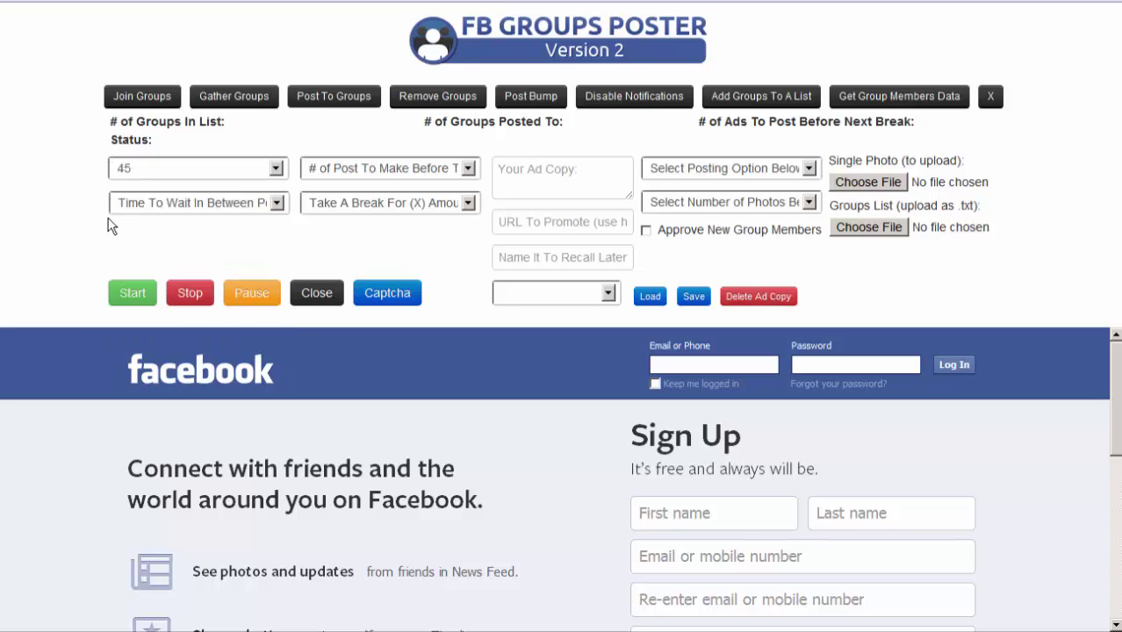
left_click(277, 206)
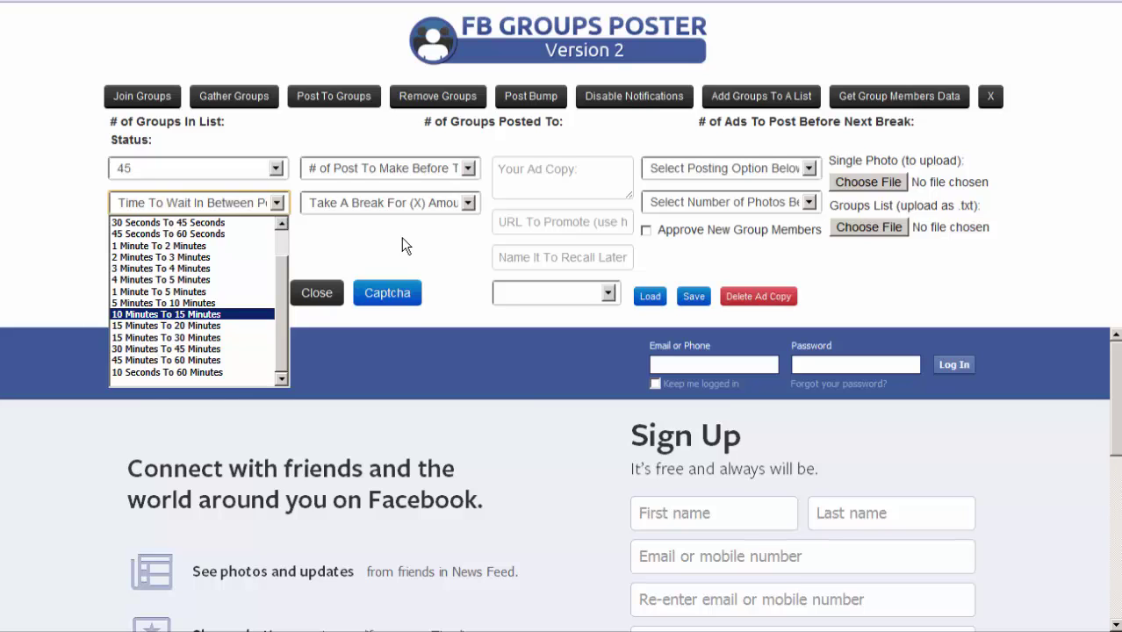
left_click(402, 239)
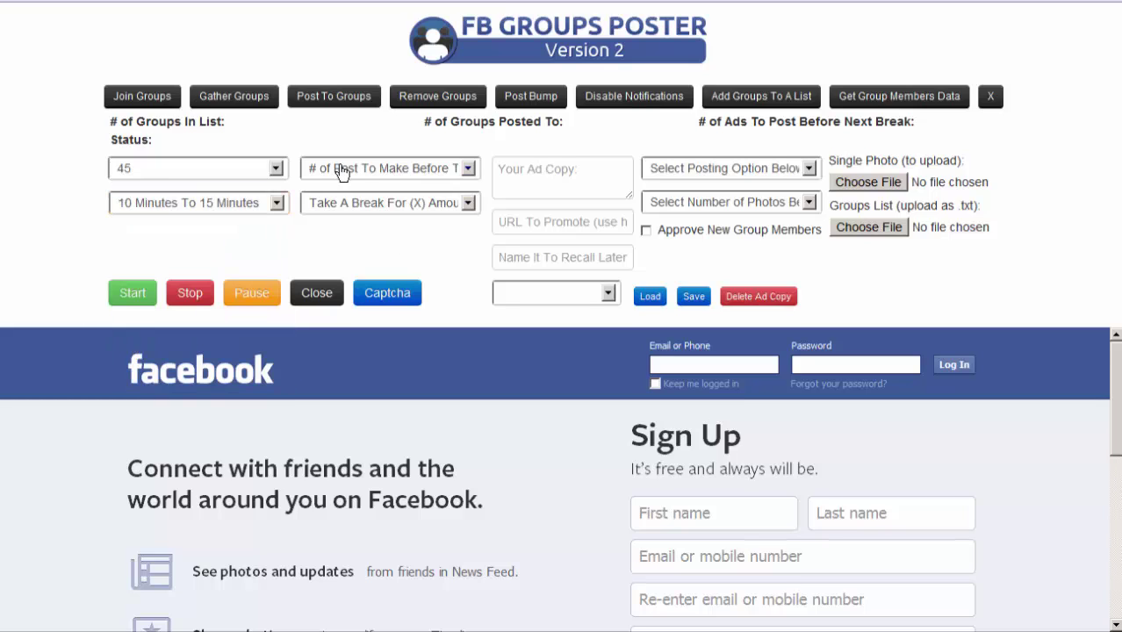
left_click(459, 168)
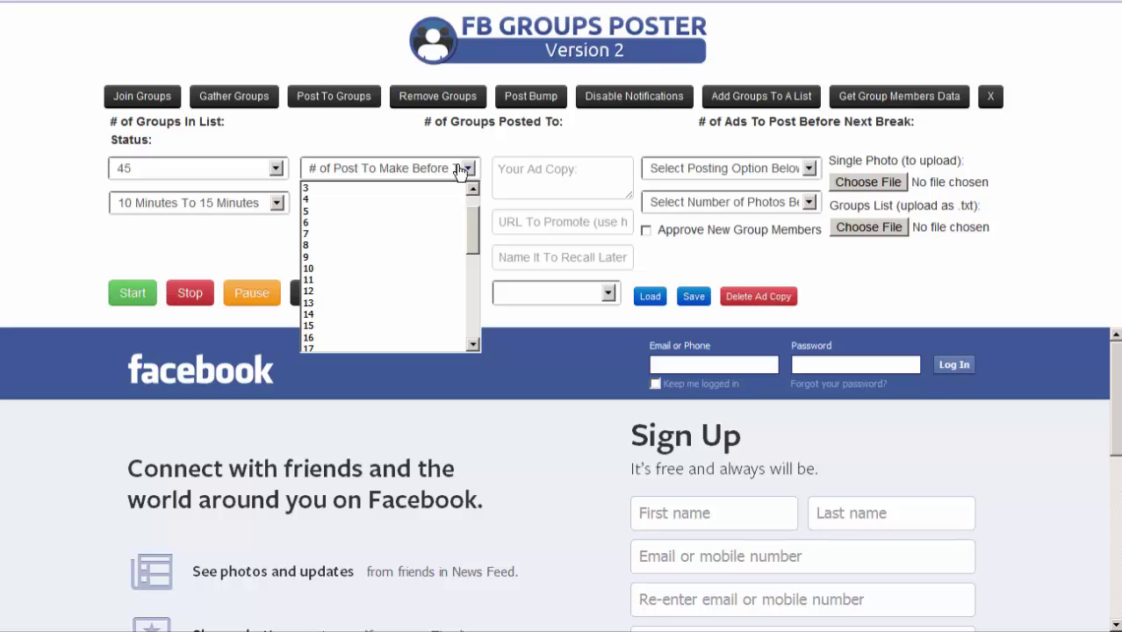
left_click(463, 169)
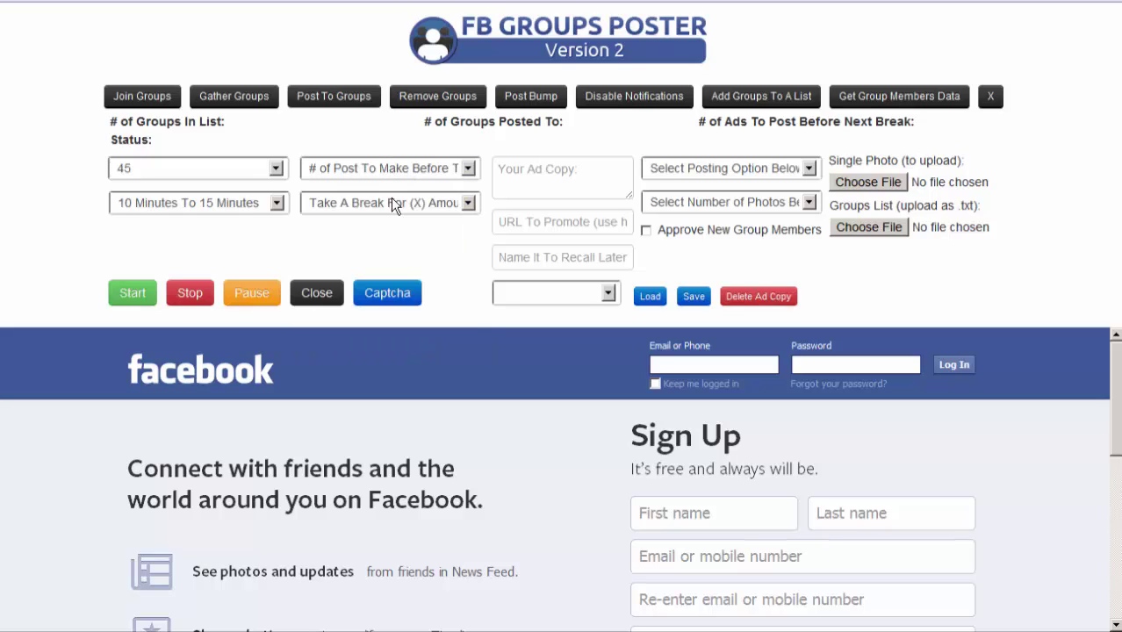
Step: Set the length of the break taken between posting batches to 4
left_click(391, 204)
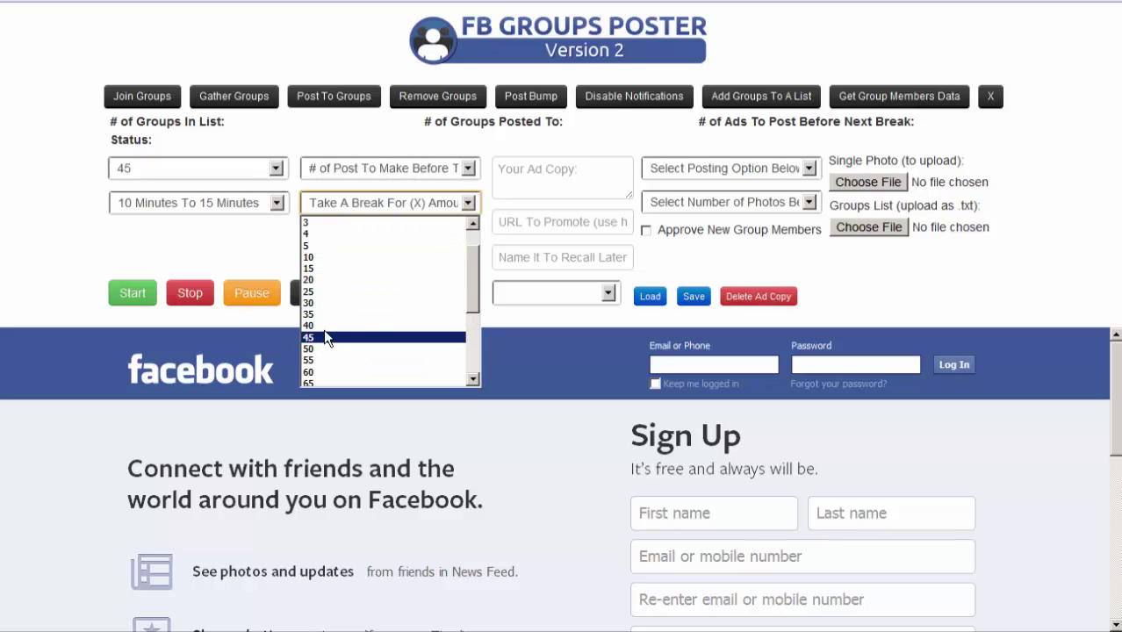
left_click(313, 235)
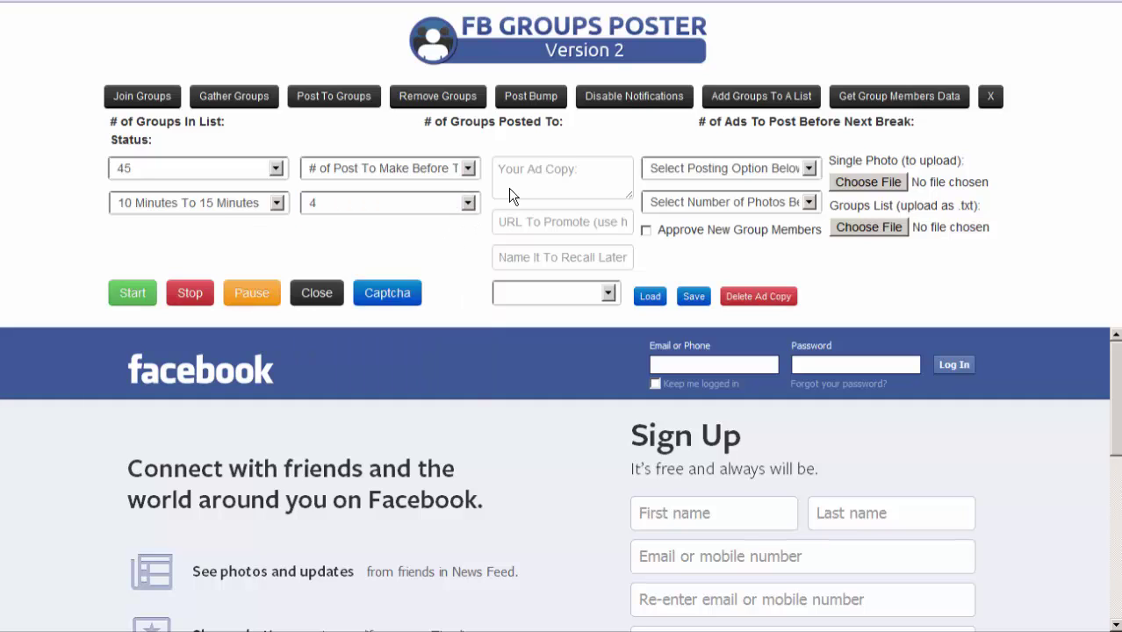
left_click(542, 173)
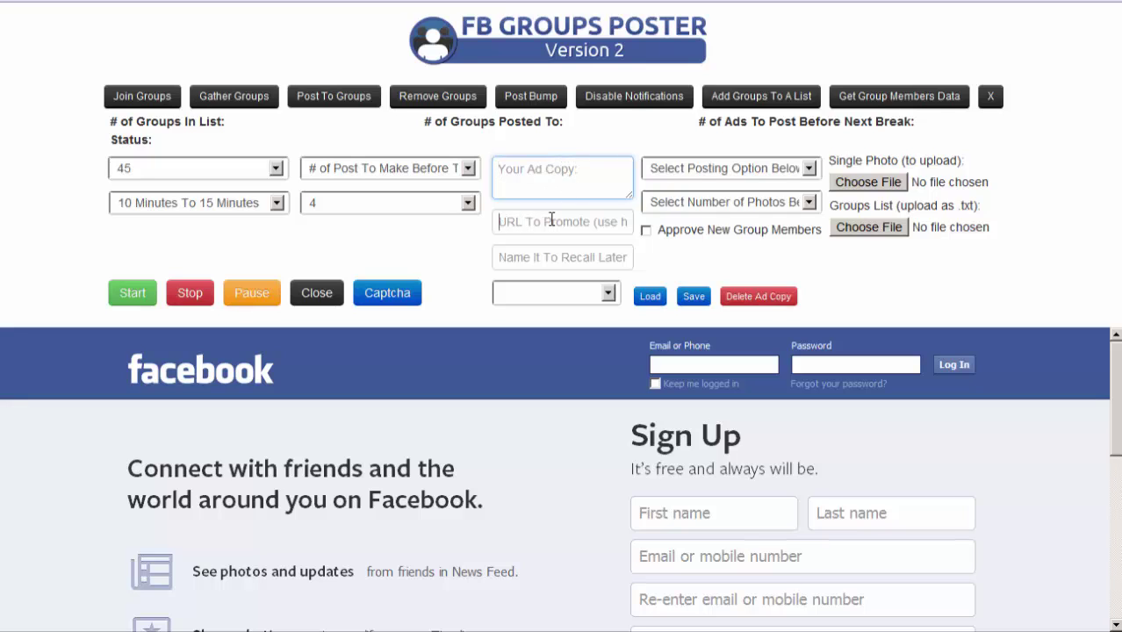
left_click(521, 221)
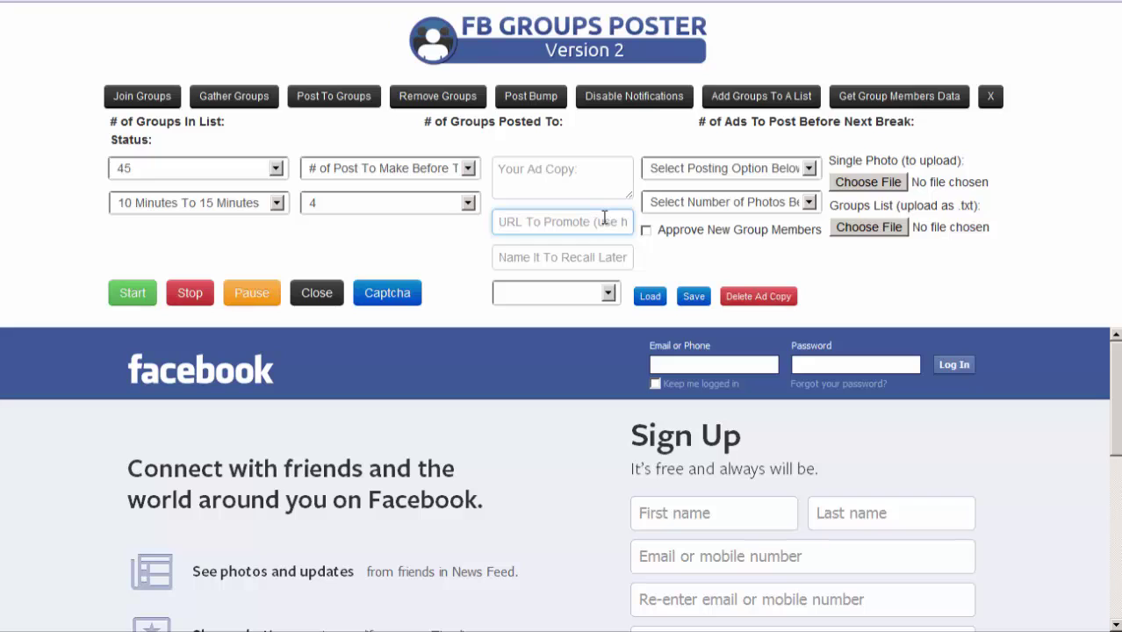
left_click(556, 258)
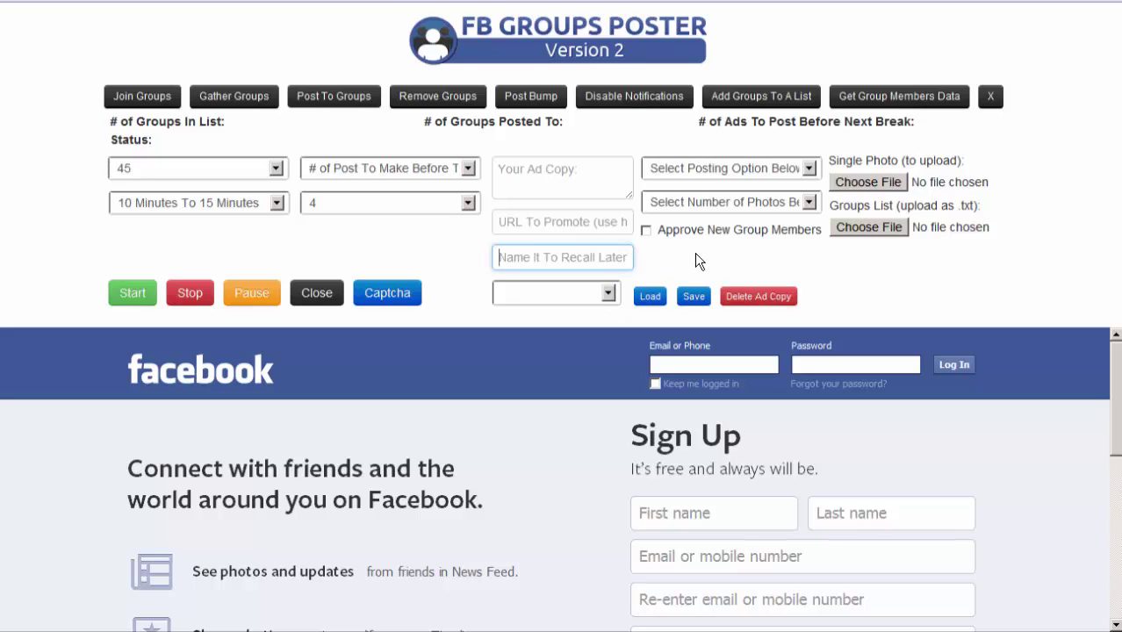
Step: Set the posting option to Post URL With Photo and the number of photos to Random Photos
left_click(709, 176)
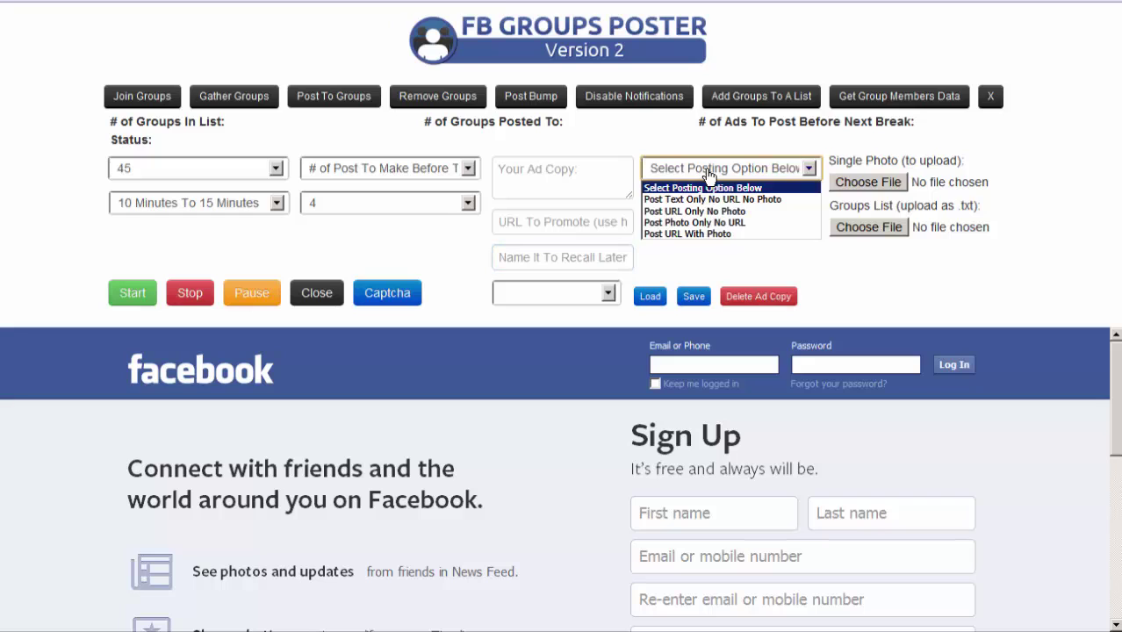
left_click(707, 233)
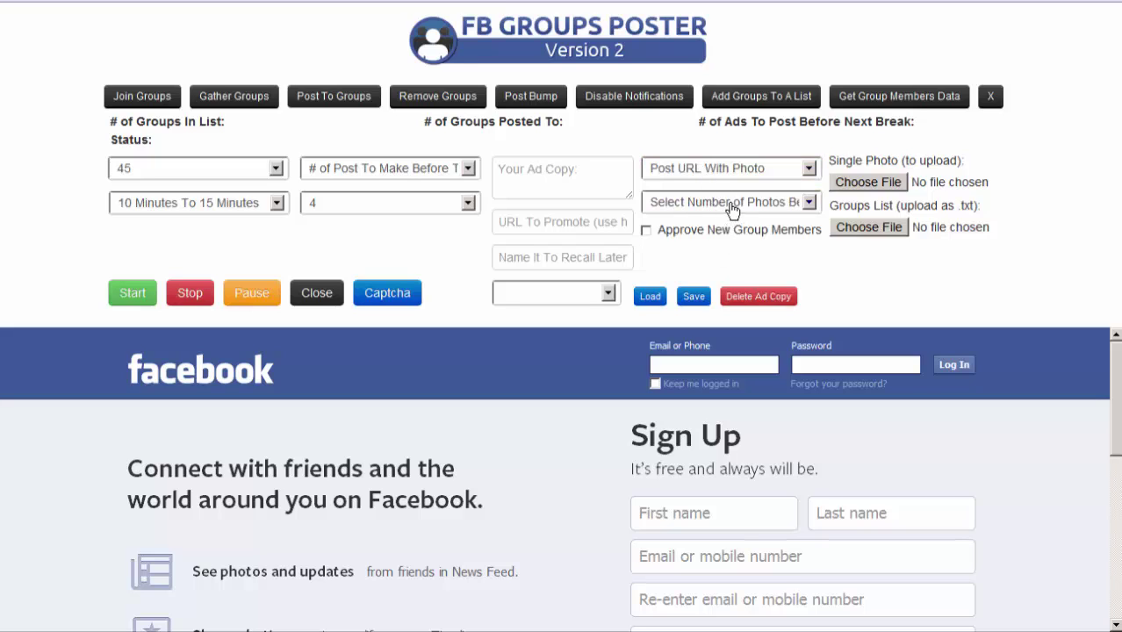
left_click(733, 205)
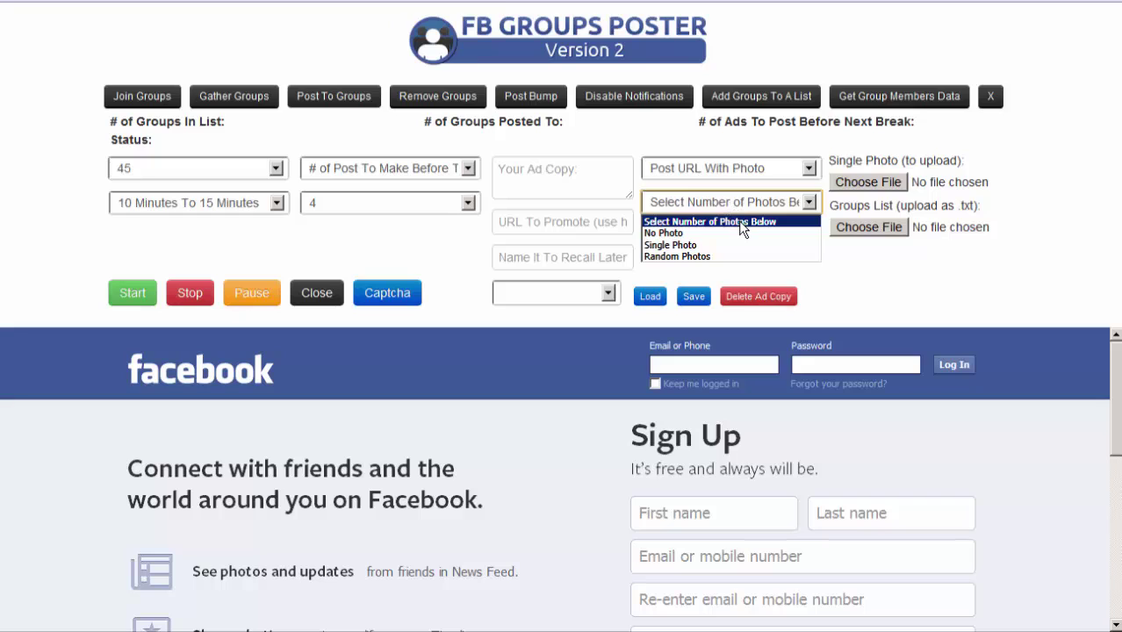
left_click(829, 290)
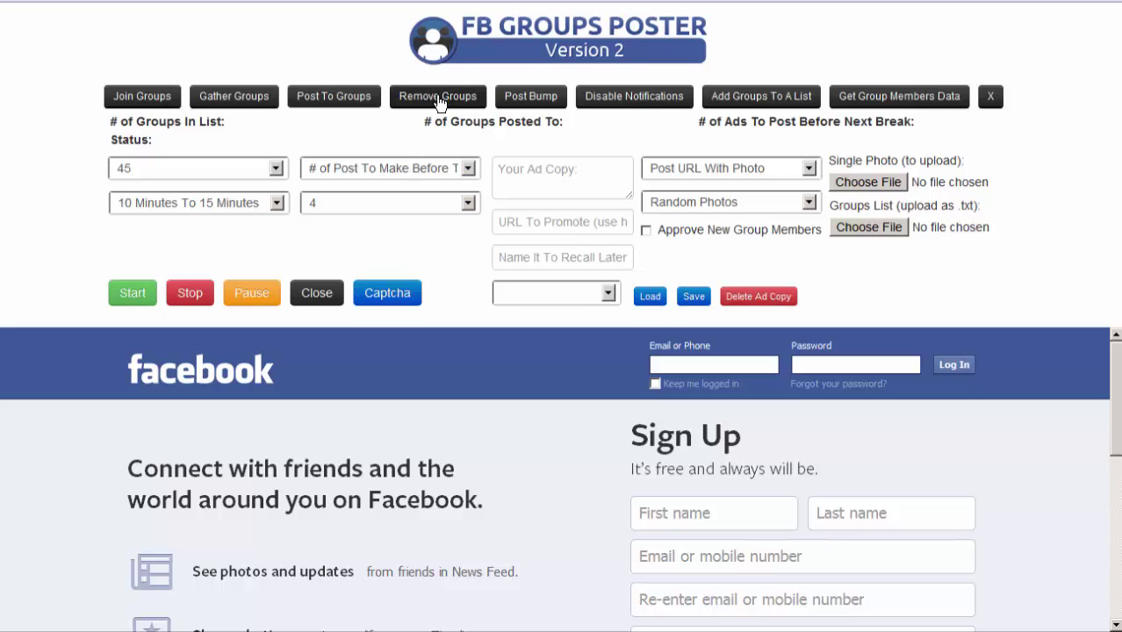
Step: Show the Post Bump settings, and open the group list file FBG ambit O from the FB Groups folder in the text editor
left_click(521, 101)
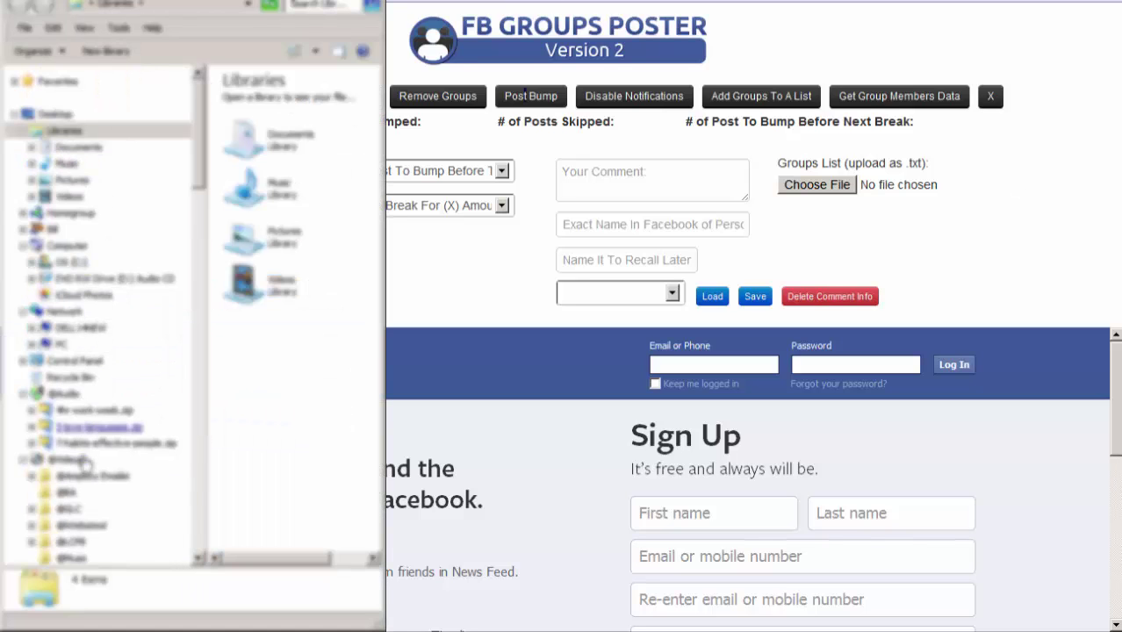
left_click_drag(202, 183, 195, 525)
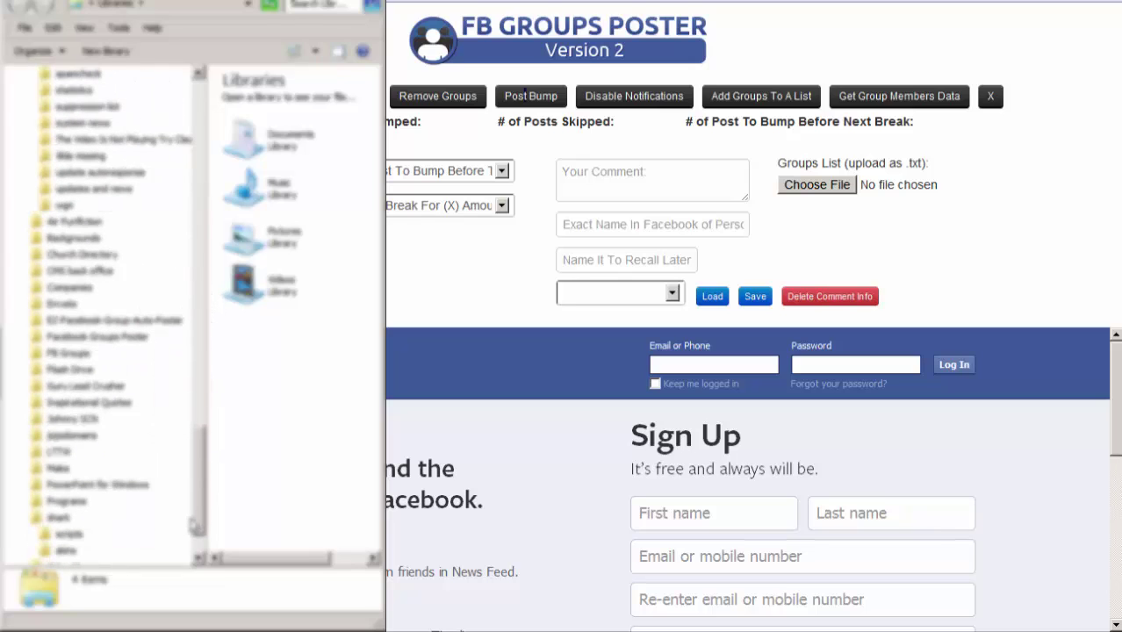
left_click(68, 353)
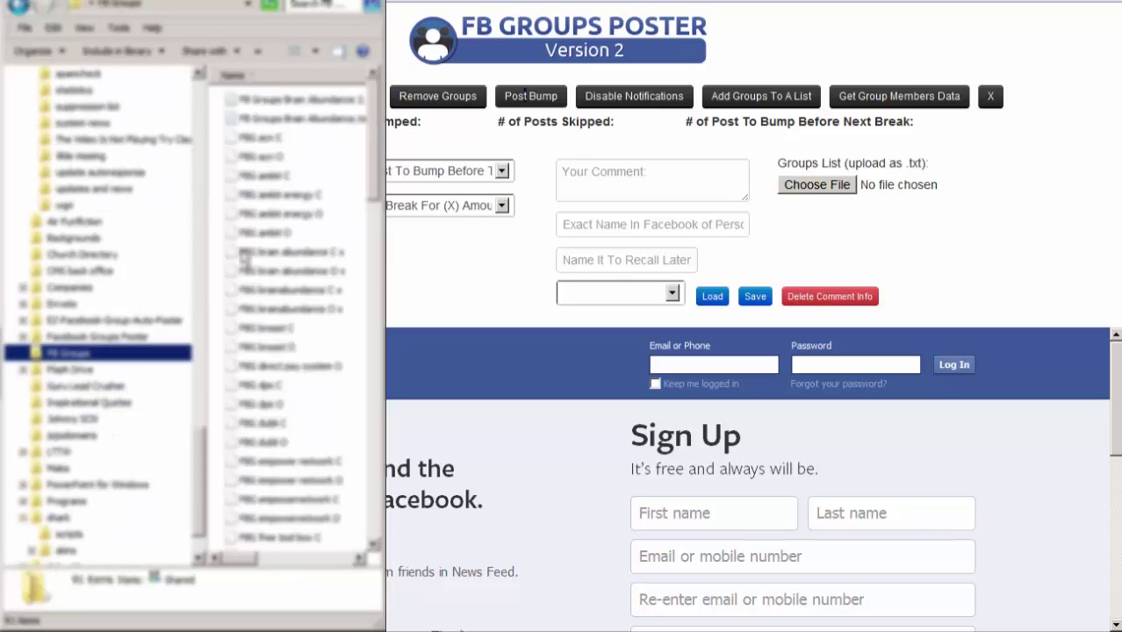
left_click(266, 235)
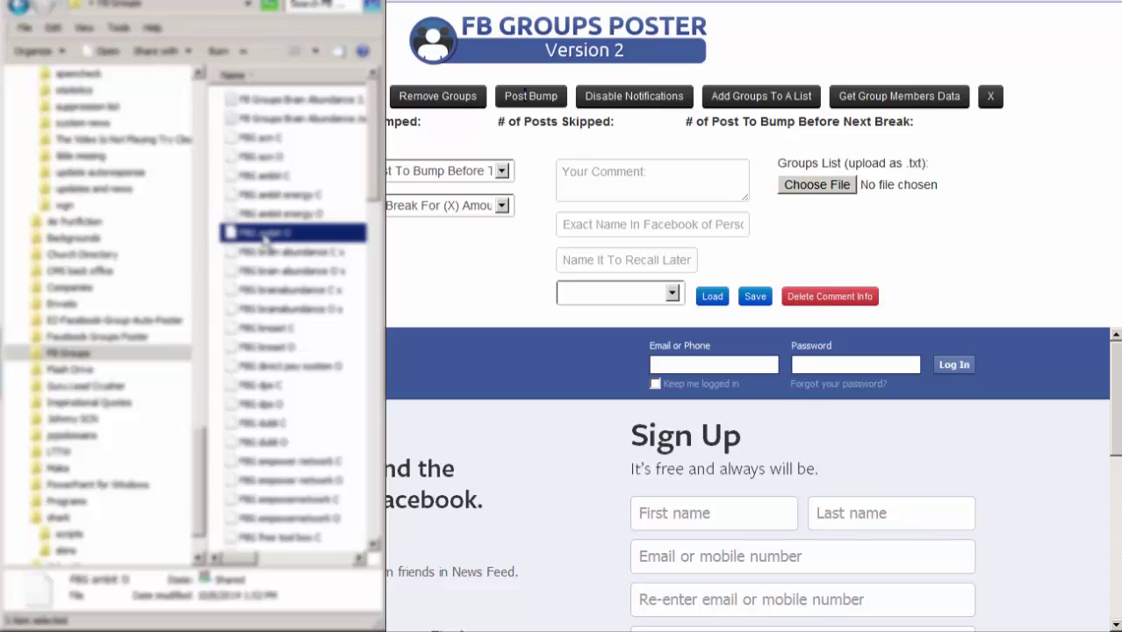
double_click(265, 235)
left_click(674, 476)
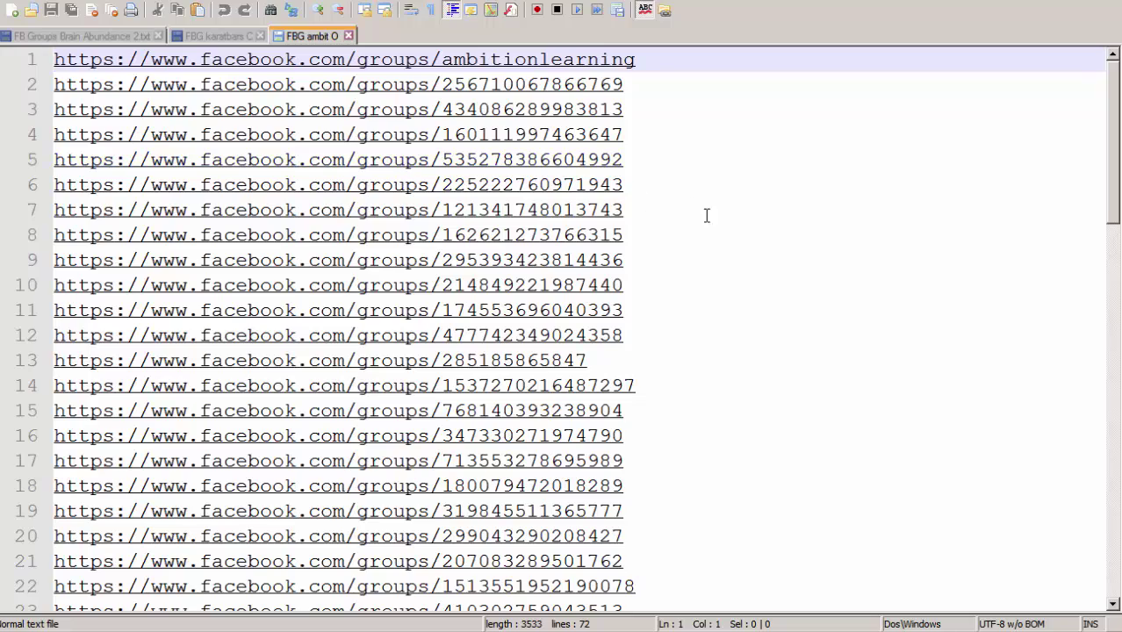
Step: Look through the whole list of Facebook group URLs in FBG ambit O to examine its one-link-per-line format
scroll(706, 227, "down", 6)
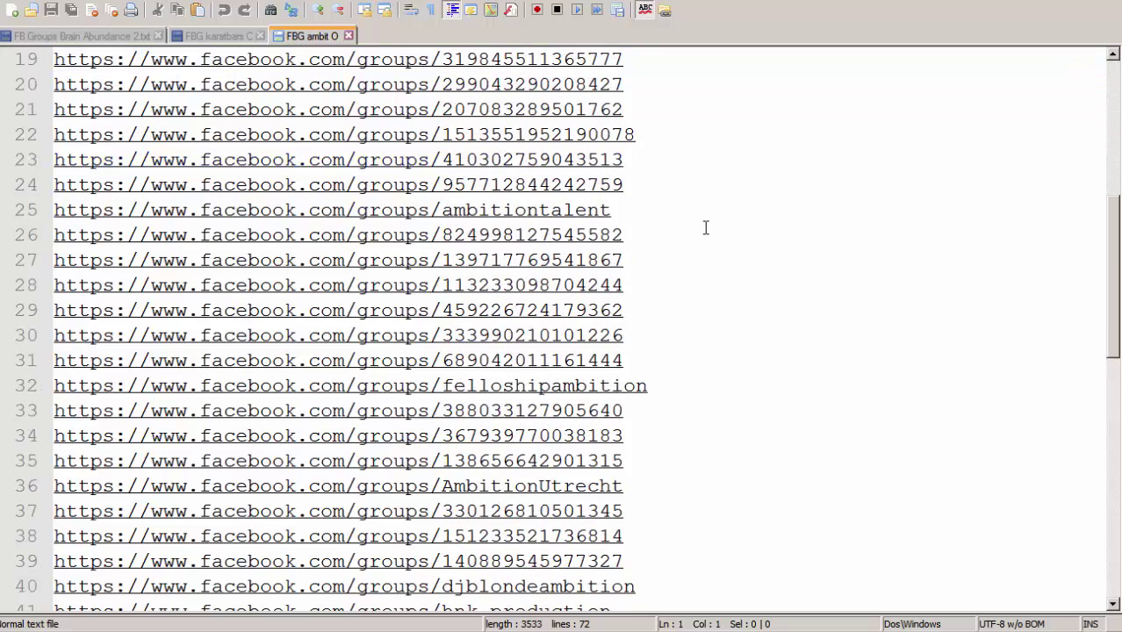
scroll(706, 227, "down", 11)
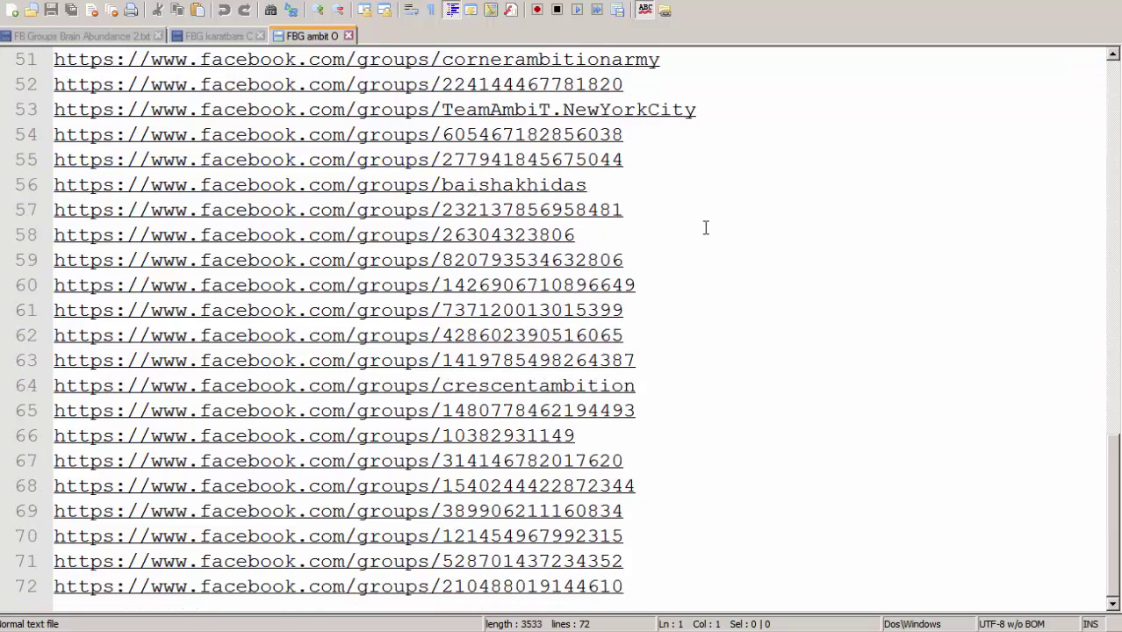
scroll(705, 228, "up", 17)
scroll(688, 338, "down", 11)
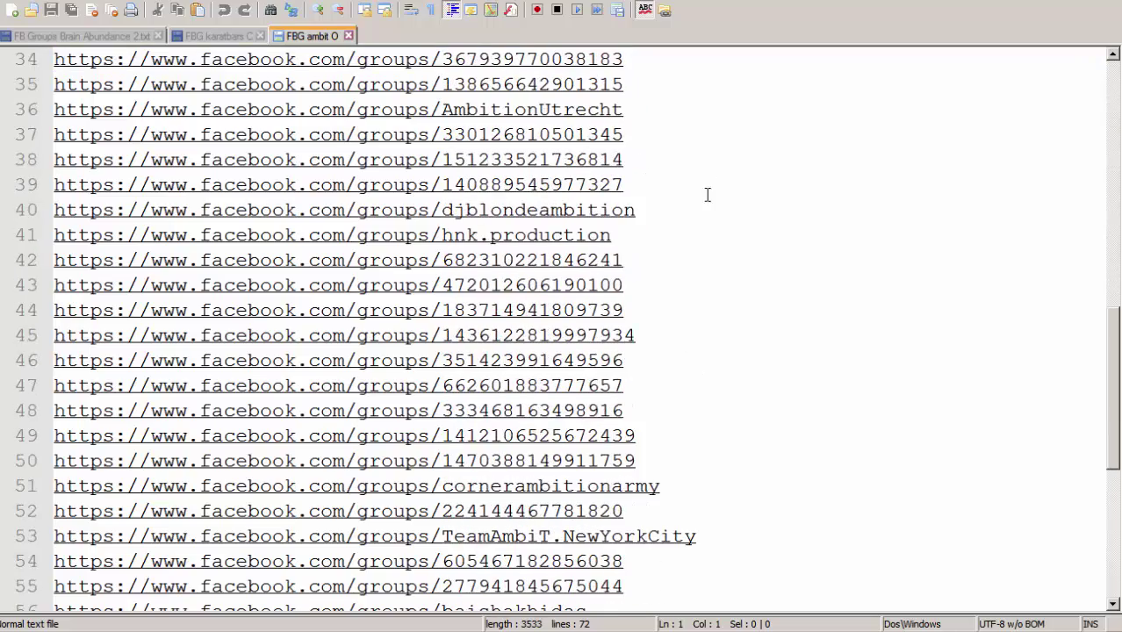
scroll(707, 195, "down", 6)
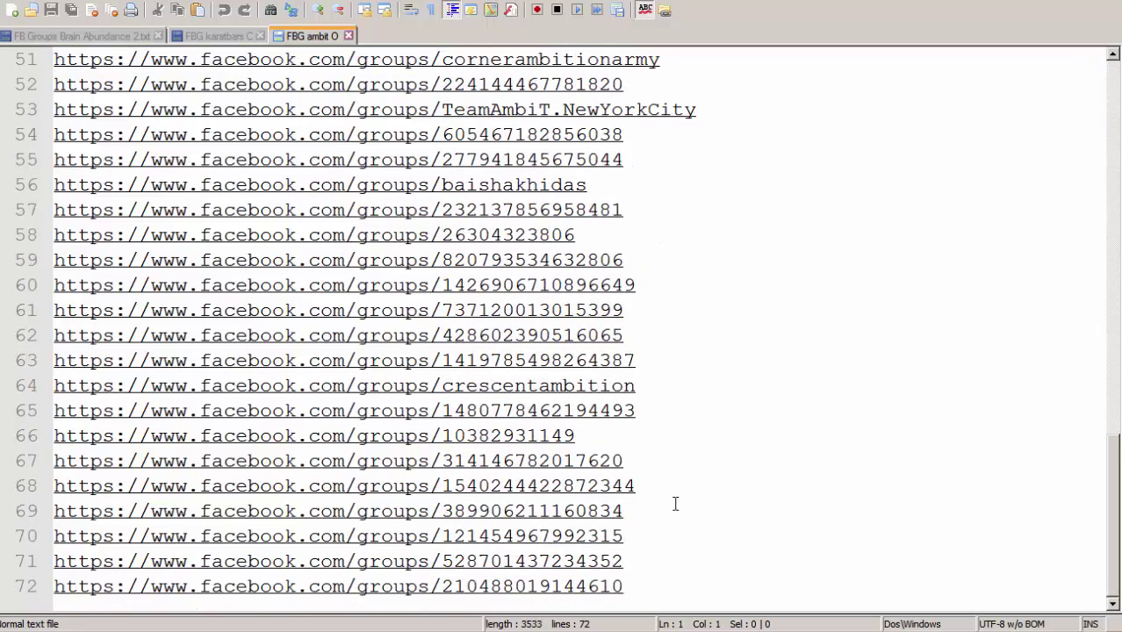
scroll(675, 500, "up", 12)
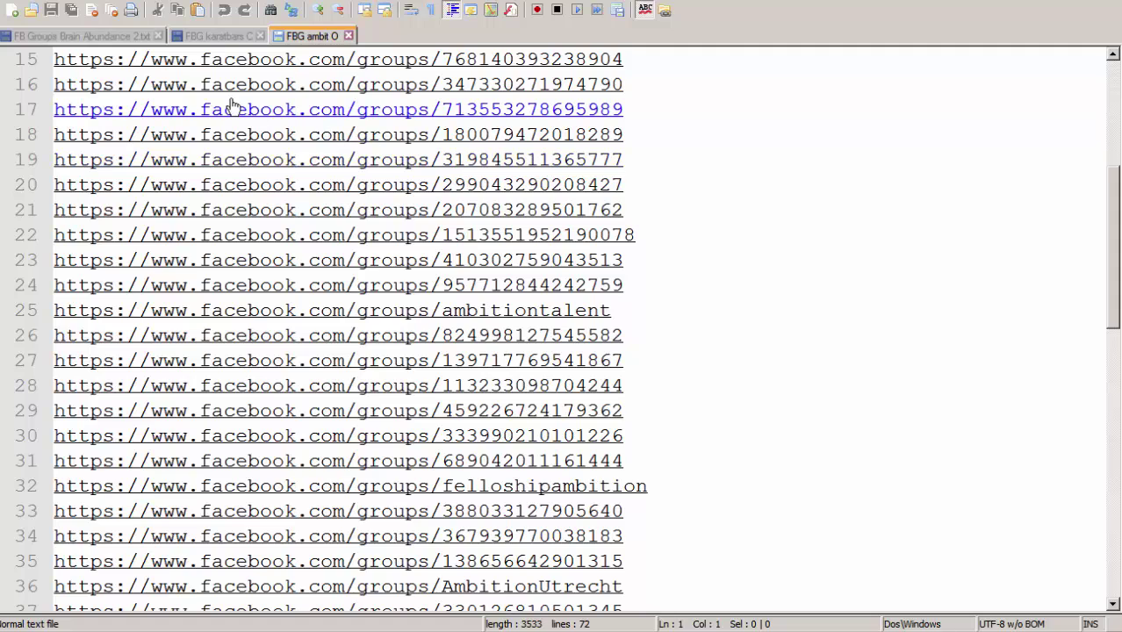